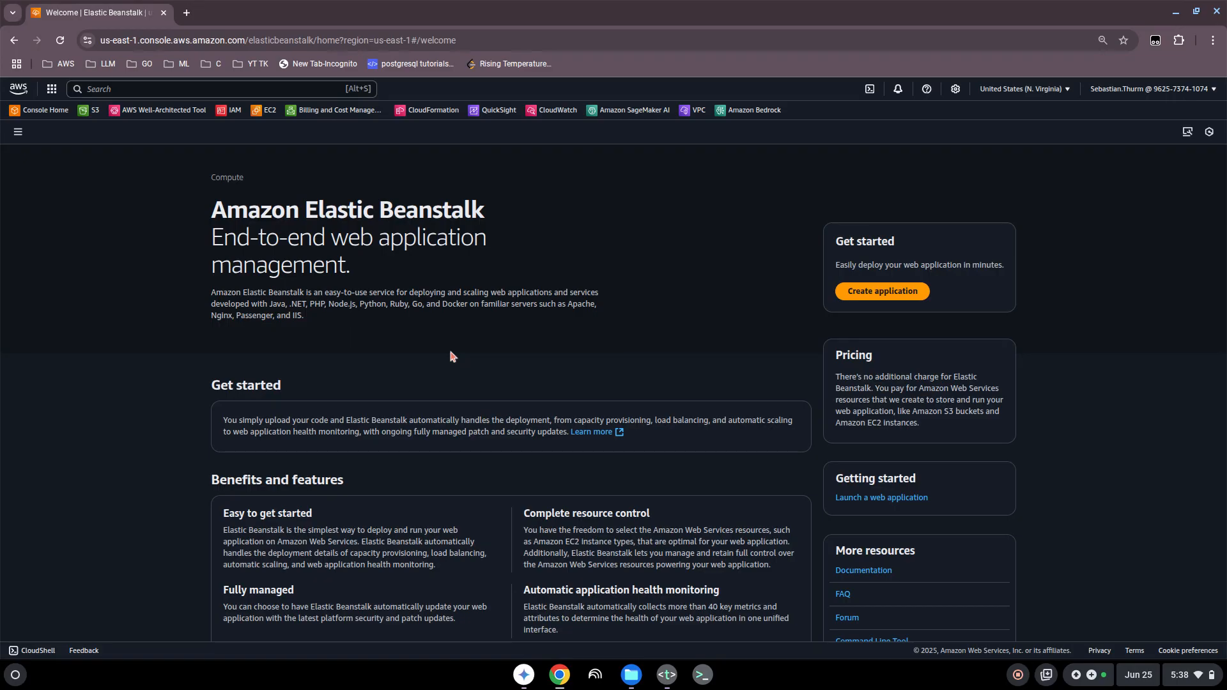
Step: Search the console services for "elast", open Elastic Beanstalk, and start creating a new application
click(458, 336)
click(106, 90)
text(el)
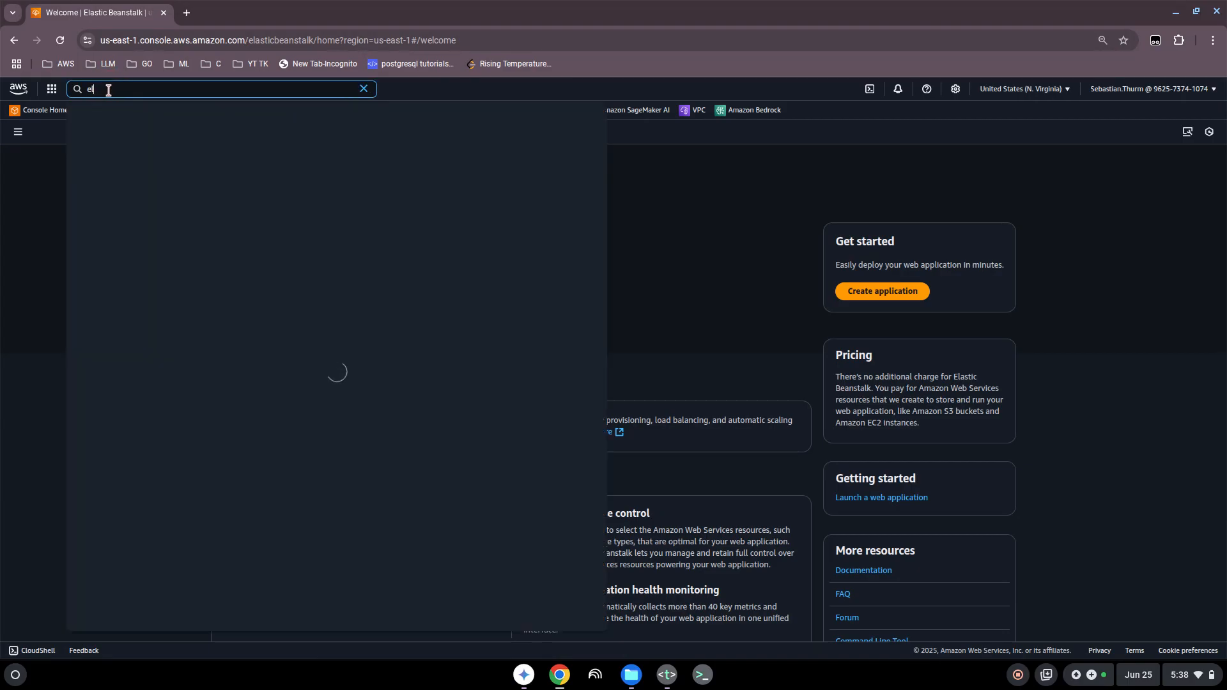
text(asti)
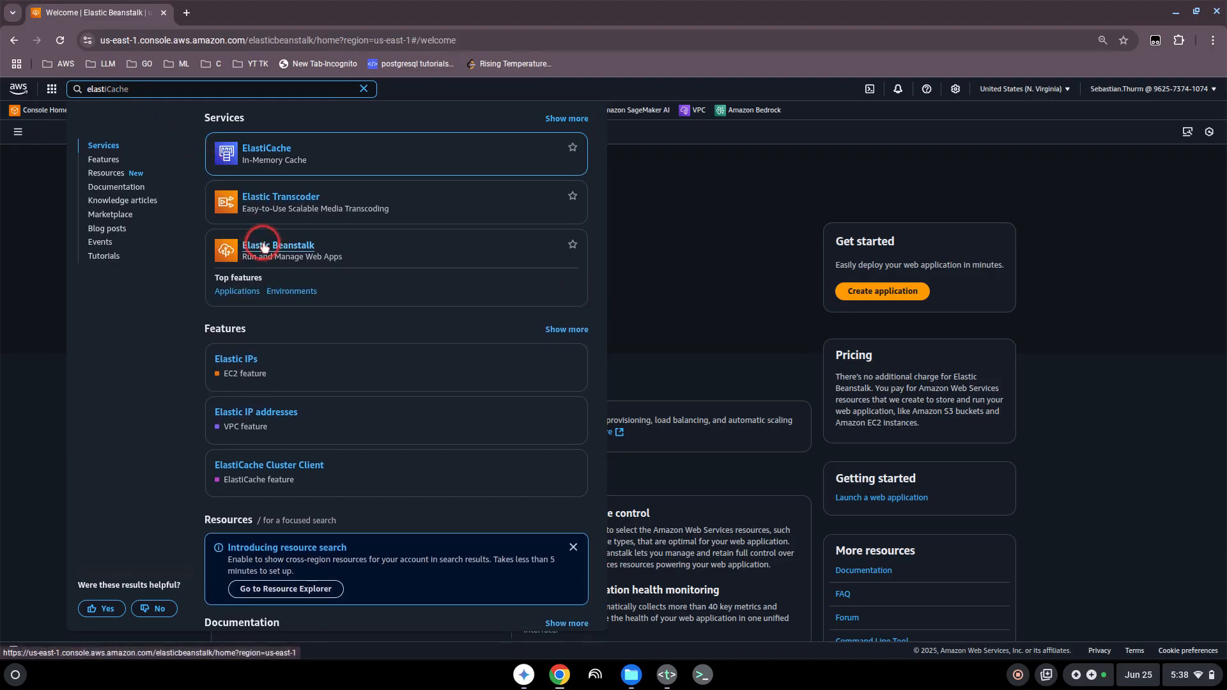
click(793, 305)
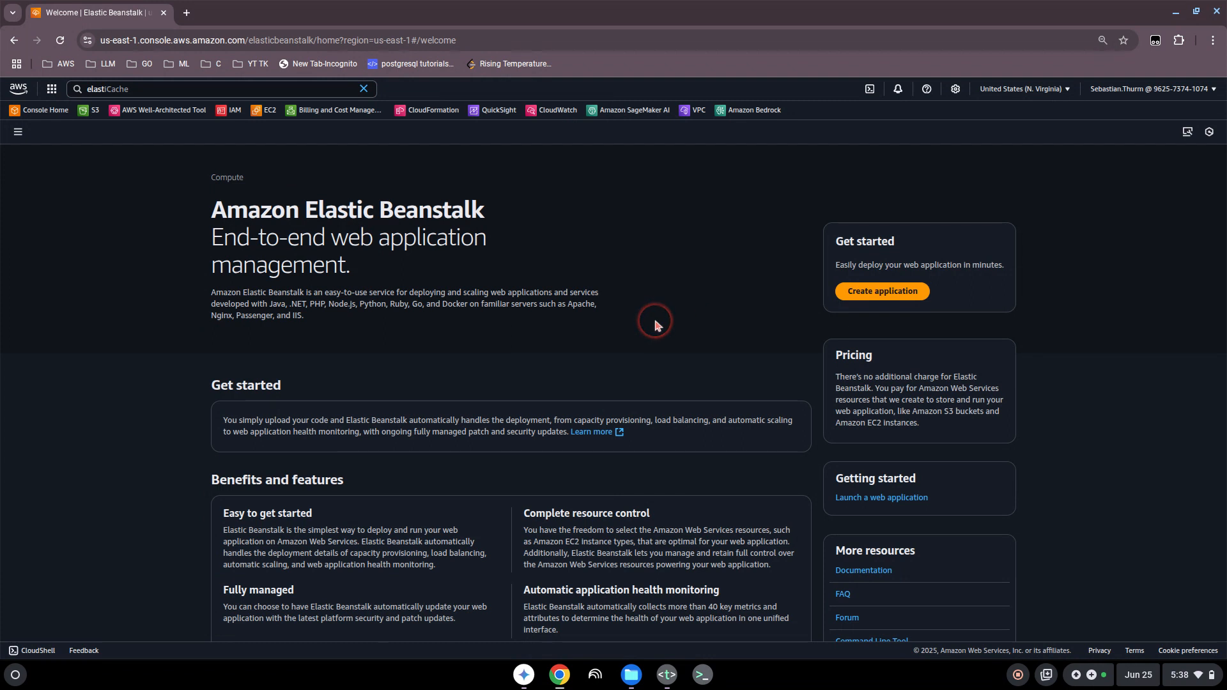
click(859, 295)
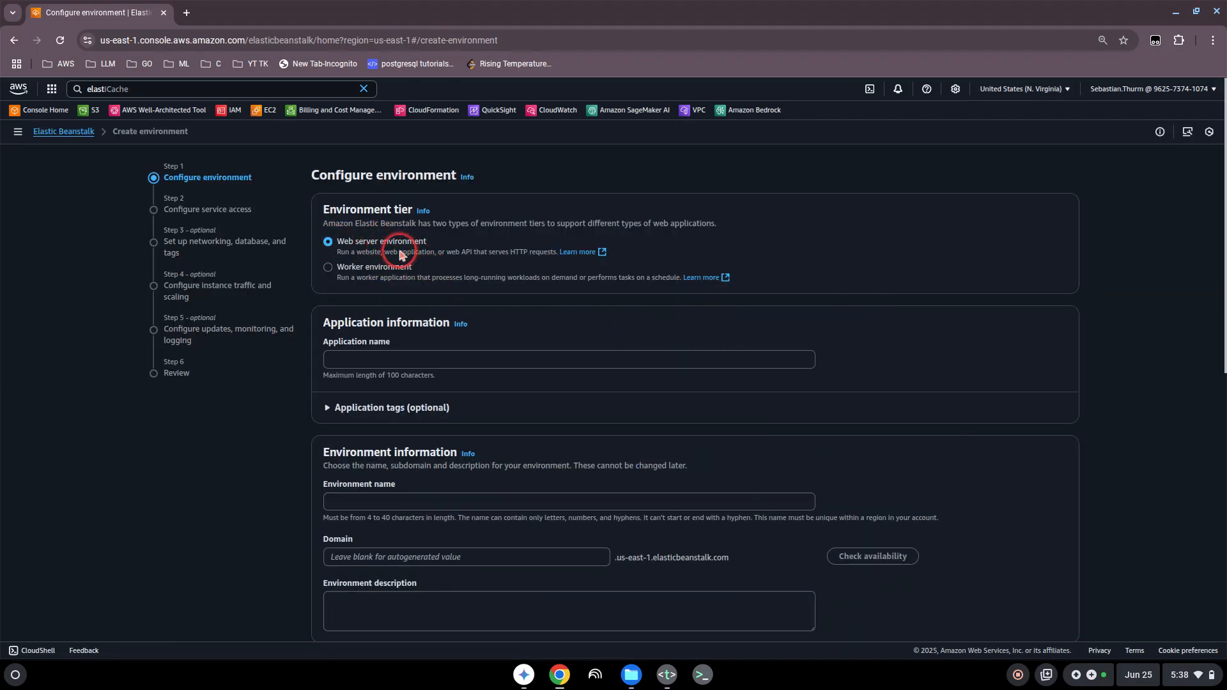
Step: Name the application demo-app for the web server environment, and check the optional application tags without adding any
click(359, 358)
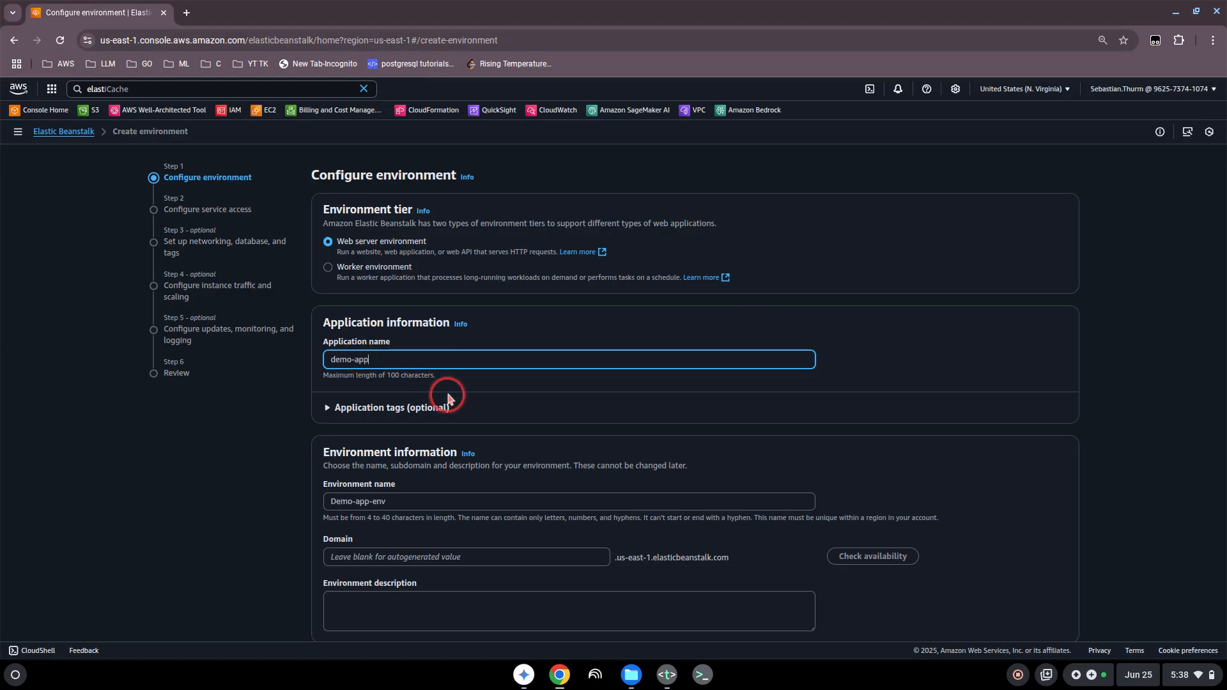
scroll(457, 393, down, 3)
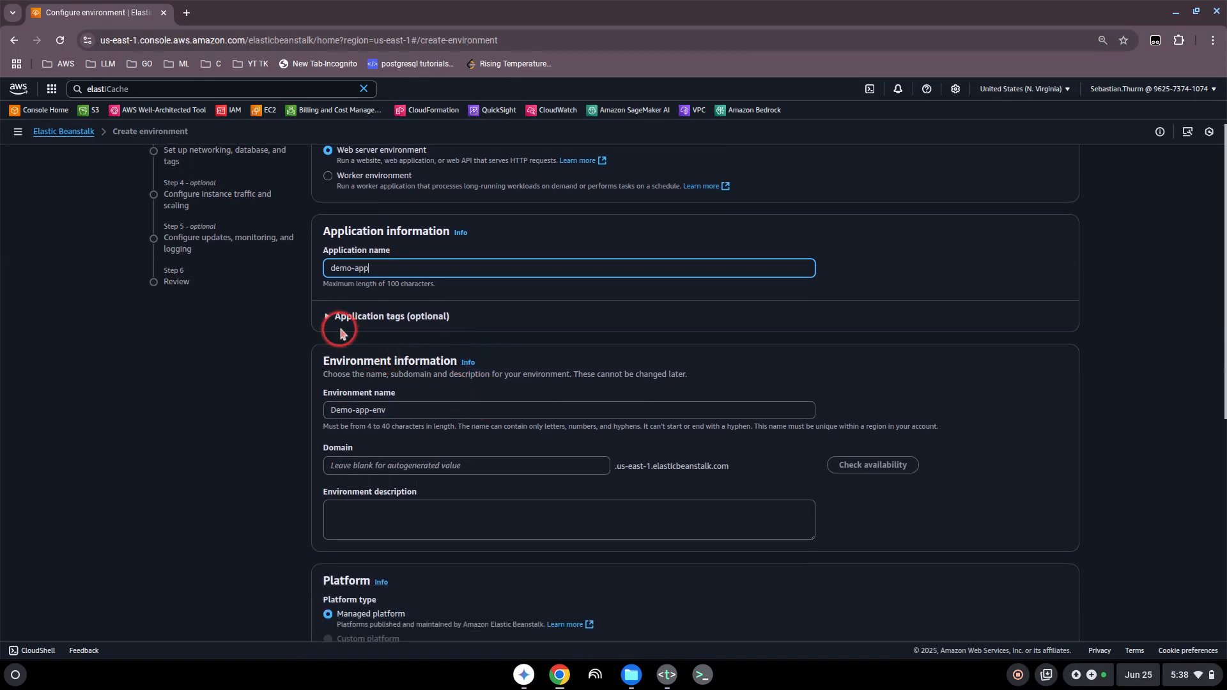
click(328, 318)
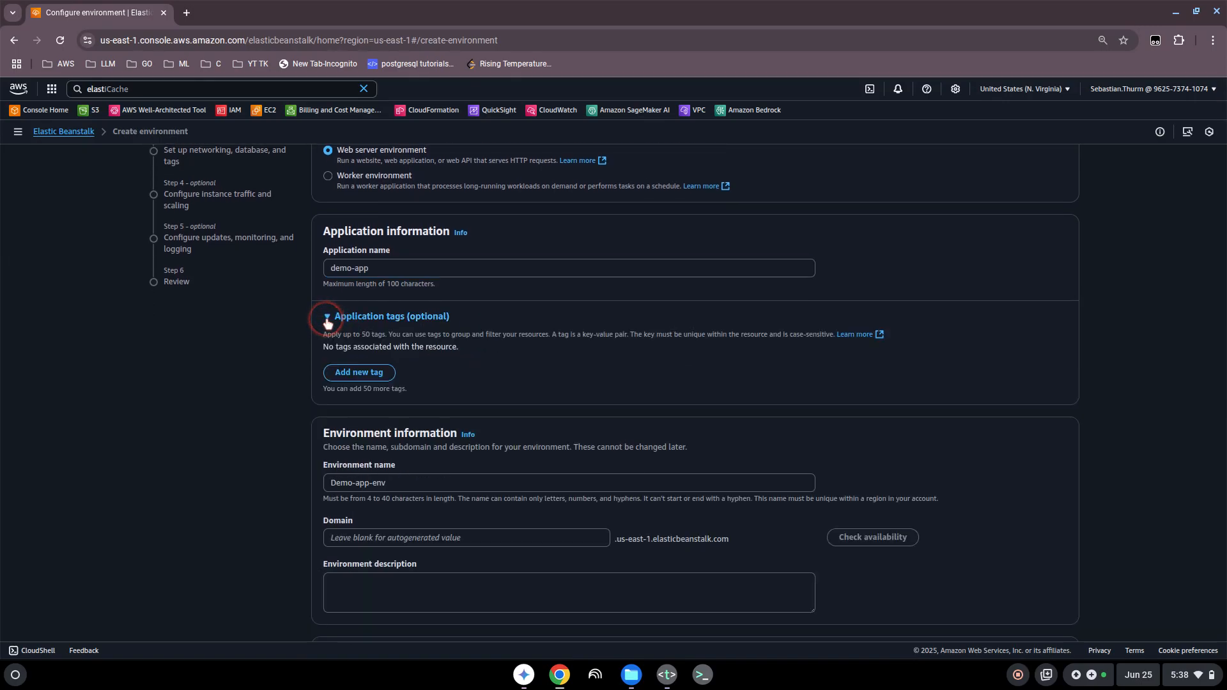
click(328, 318)
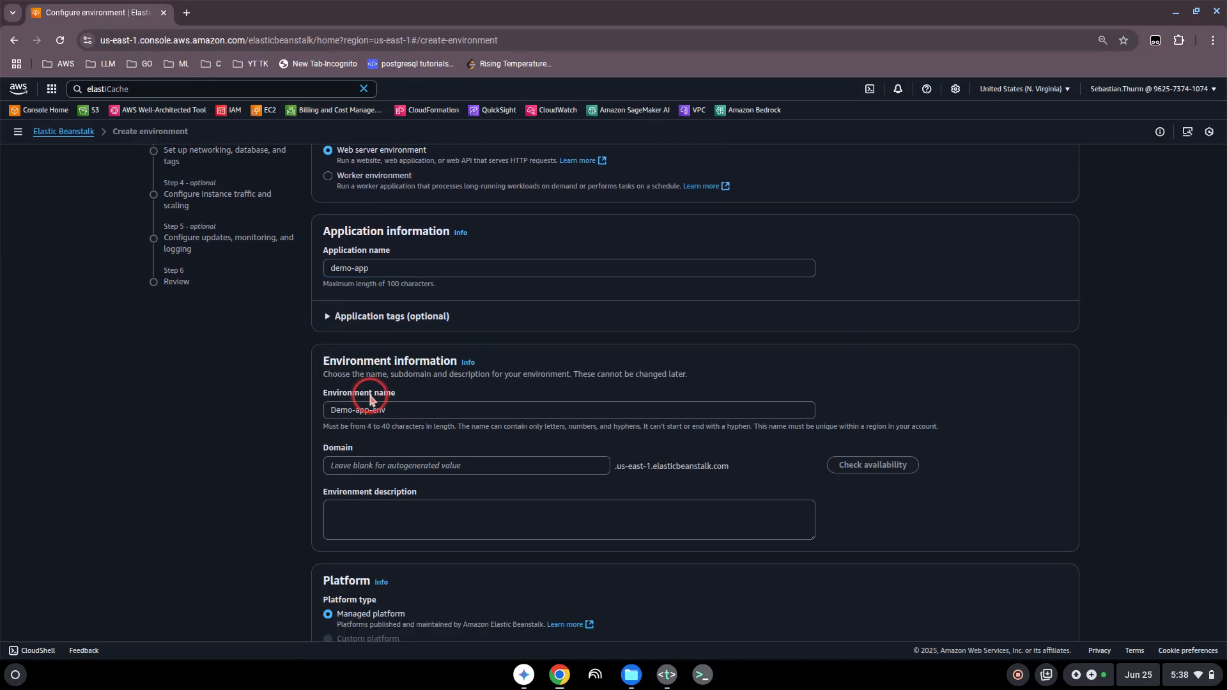
Step: Enter "Demo App Beanstalk env" as the environment description, leaving the domain blank for an autogenerated value
scroll(349, 449, down, 1)
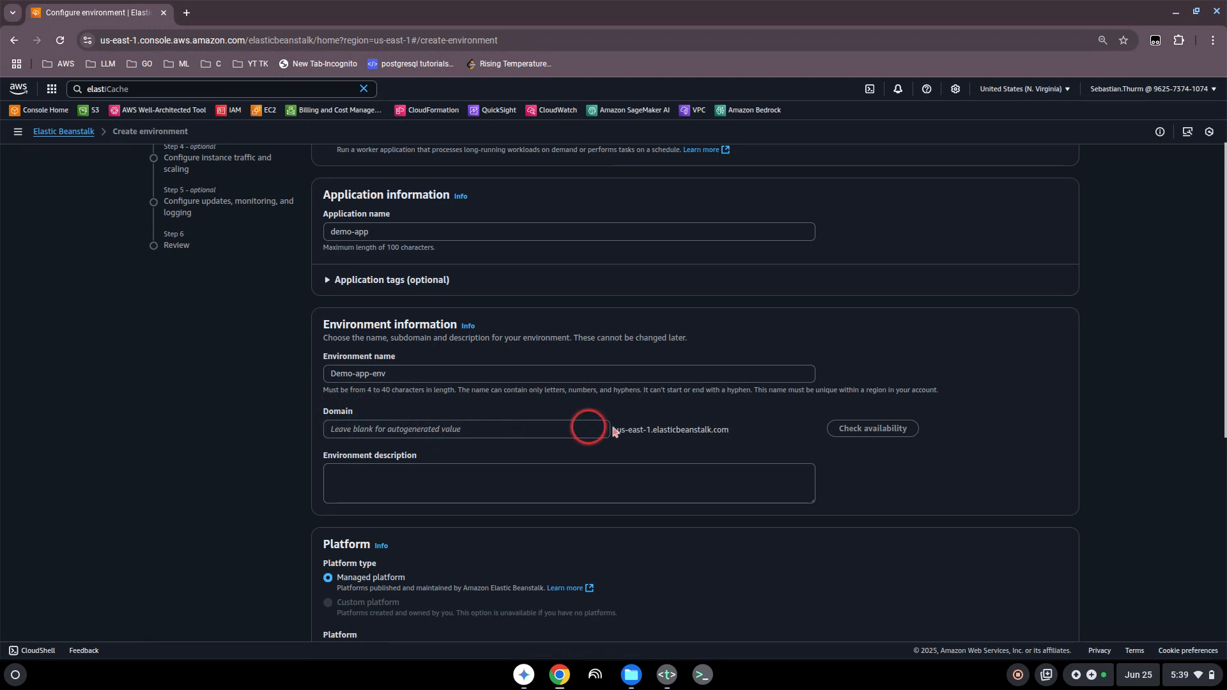
scroll(489, 433, down, 1)
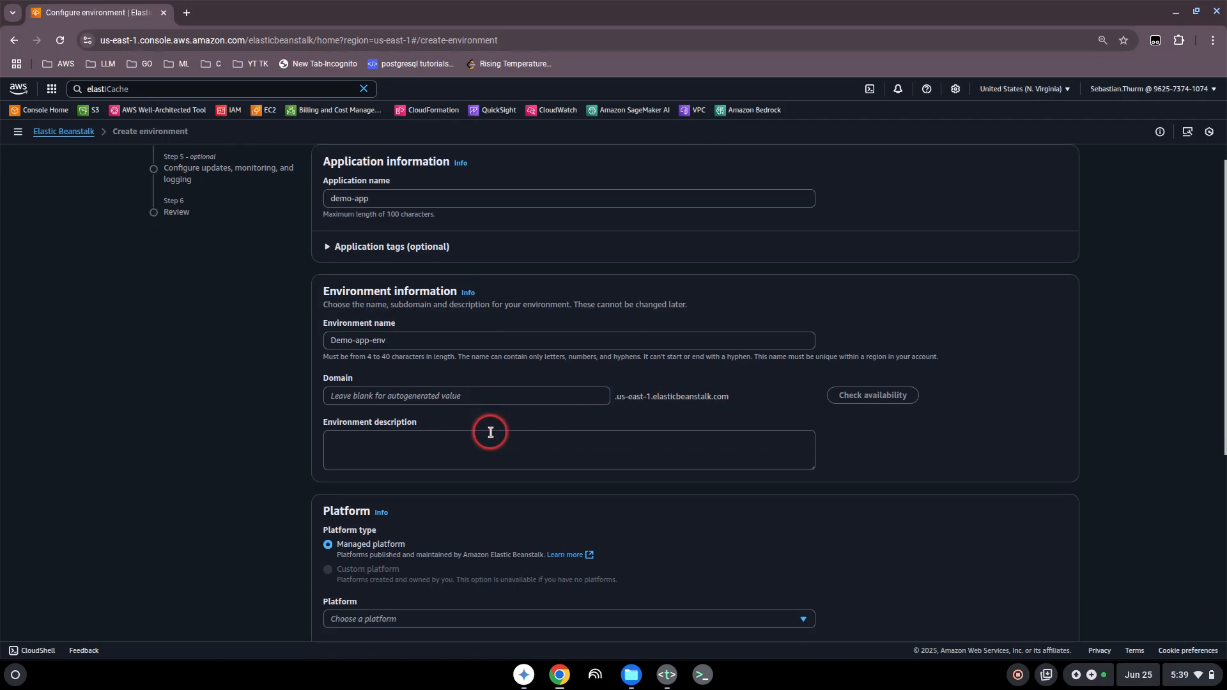
click(431, 441)
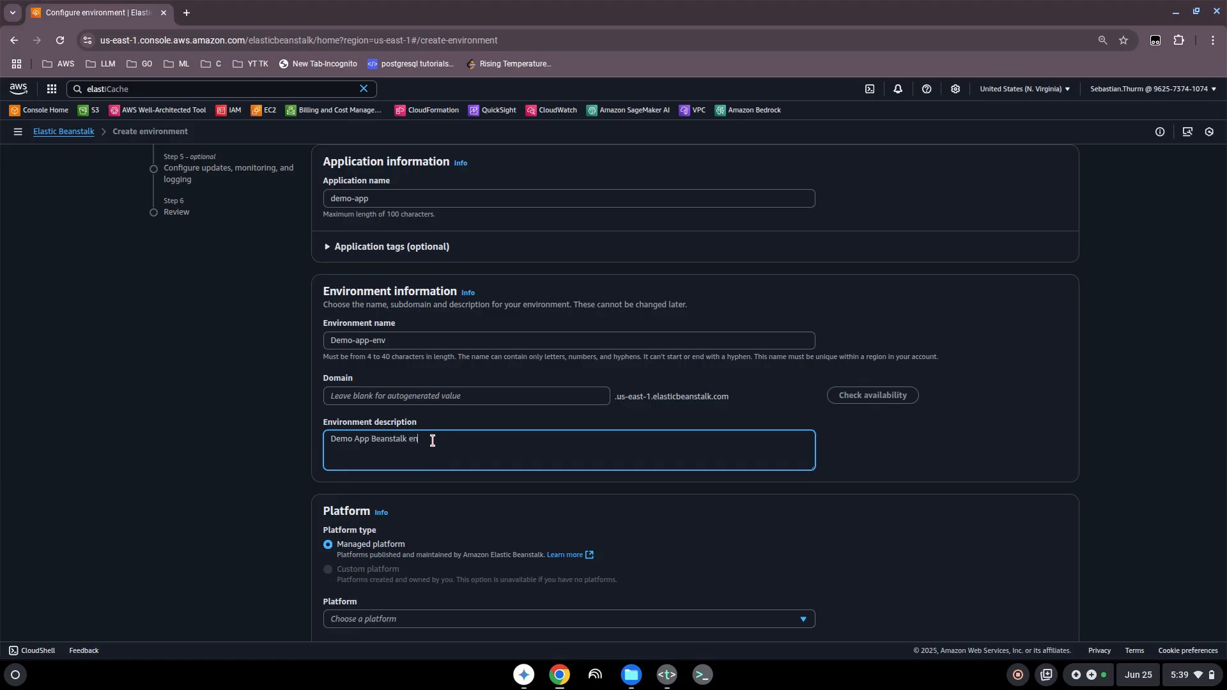
Step: Choose Node.js as the managed platform for the environment
scroll(432, 441, down, 3)
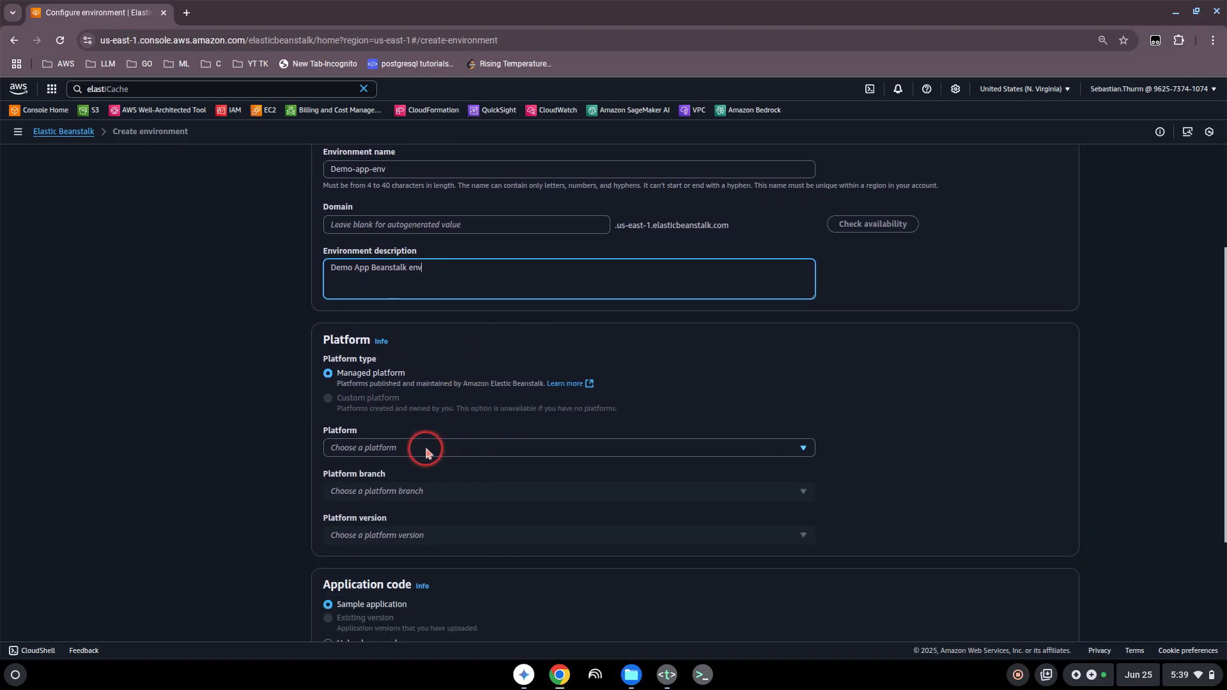
click(802, 451)
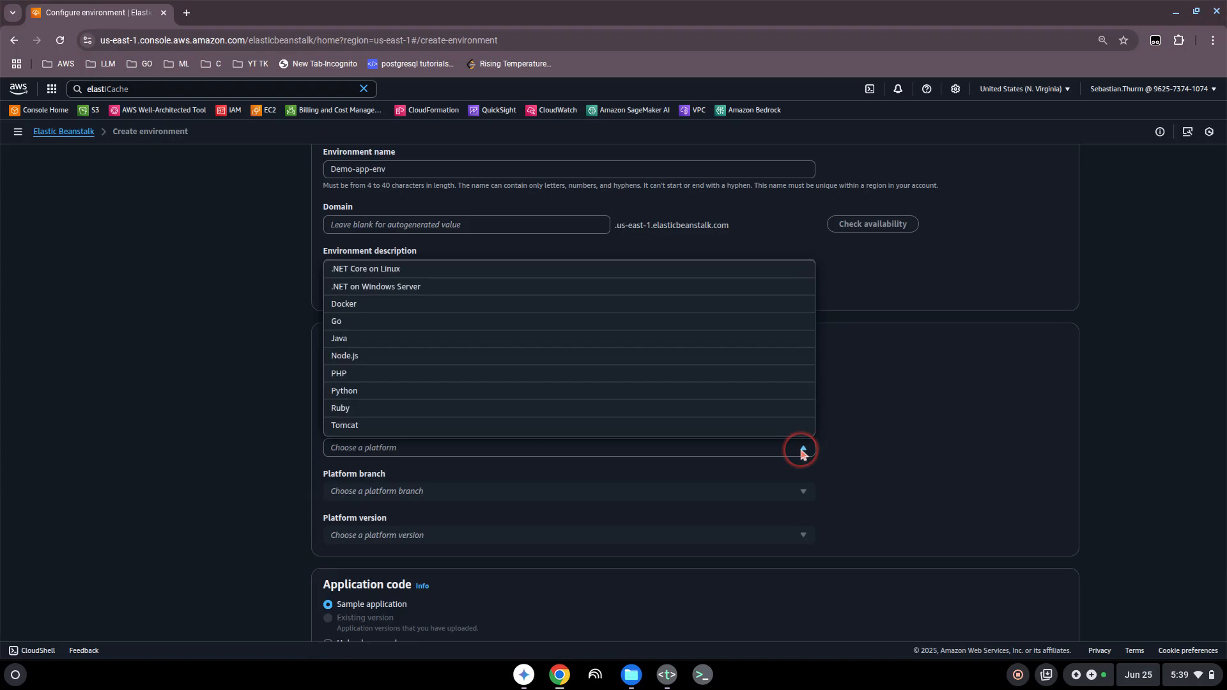
click(395, 358)
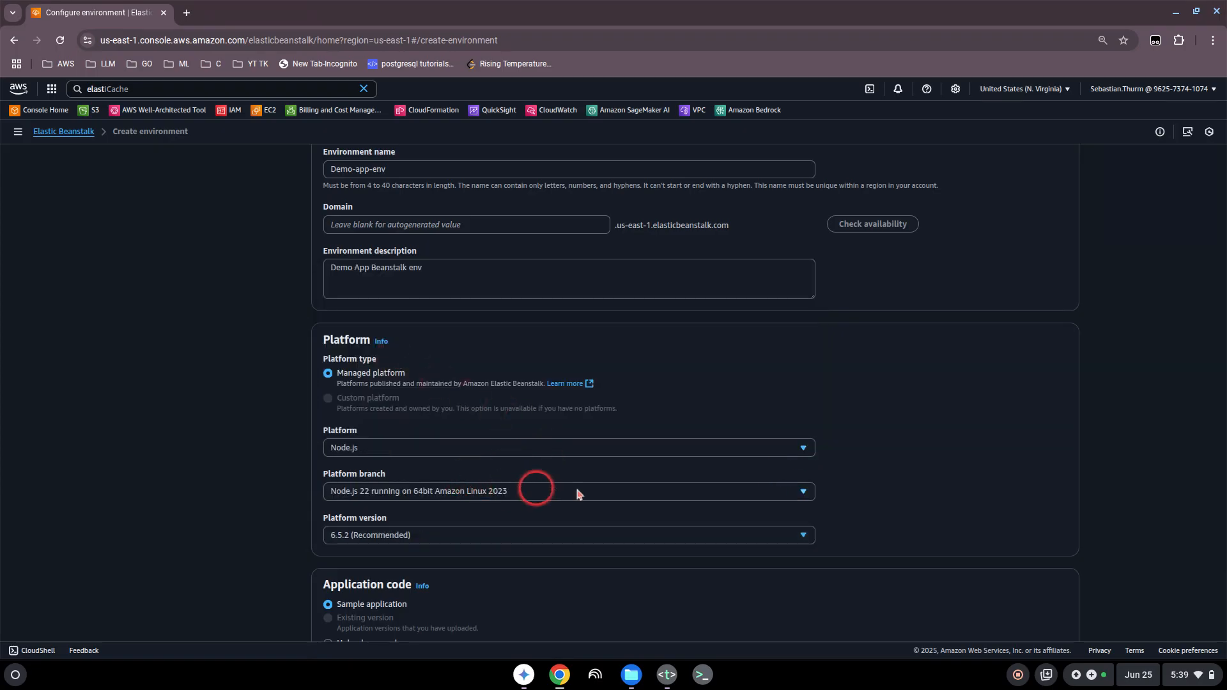
Step: Keep the sample application and the free-tier-eligible single instance preset, and continue to the service access configuration
scroll(466, 488, down, 1)
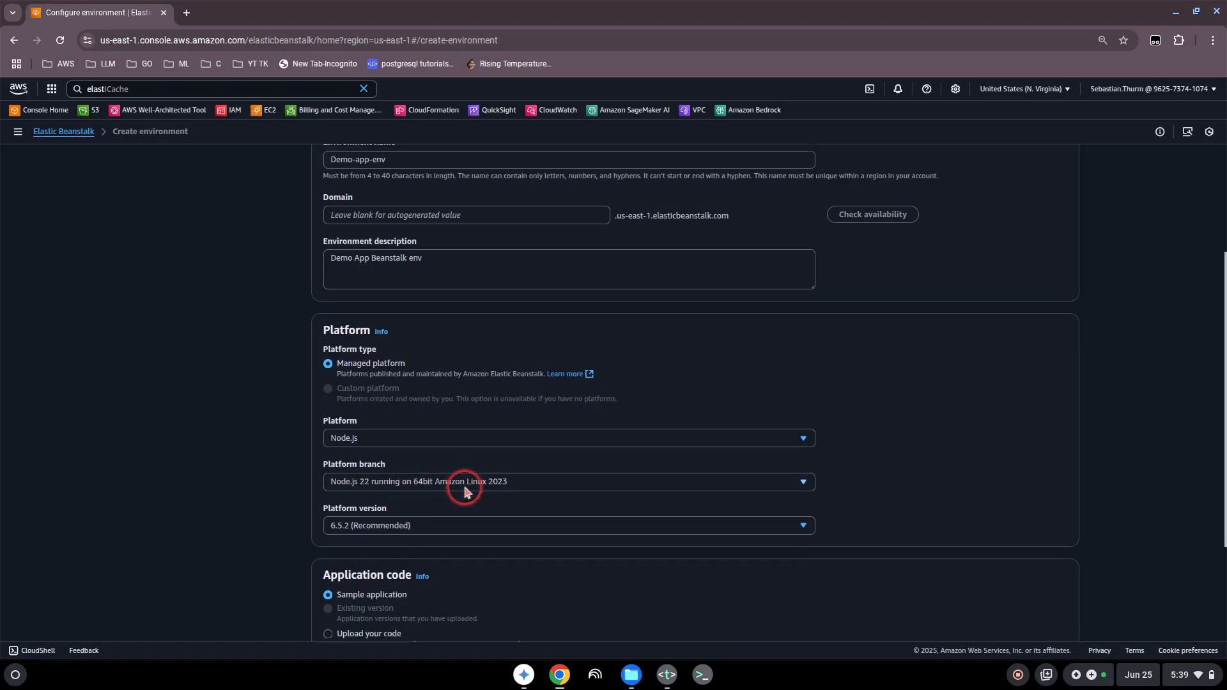
scroll(438, 473, down, 1)
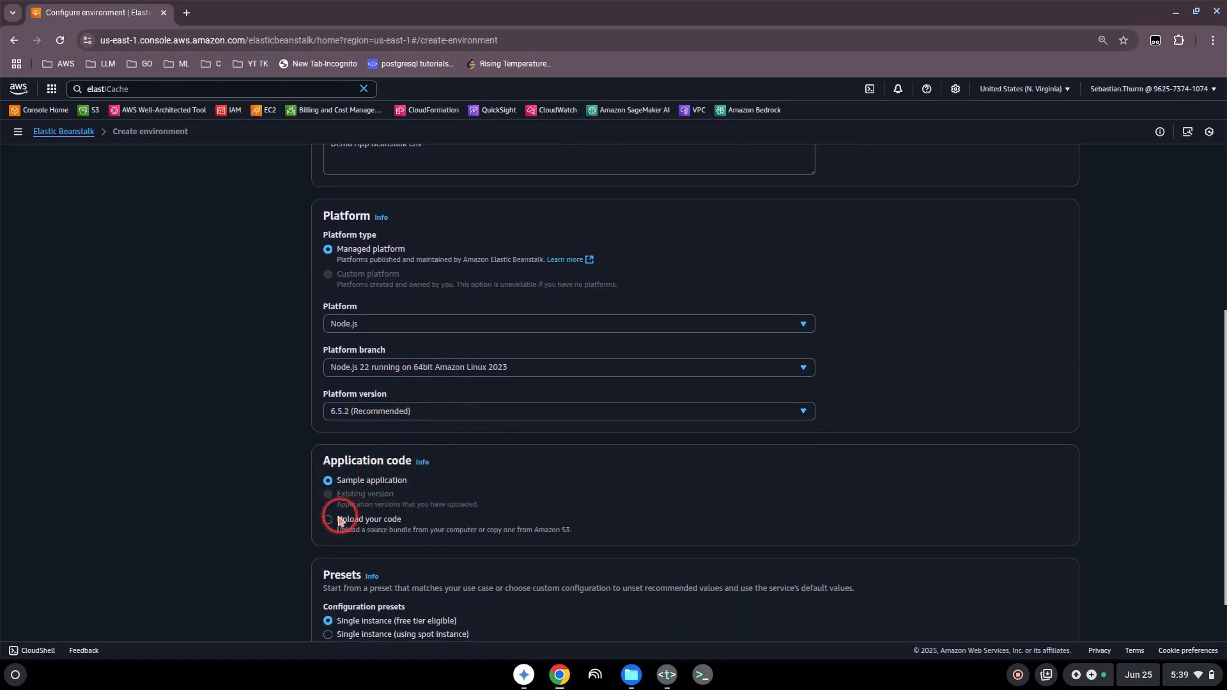
scroll(351, 521, down, 1)
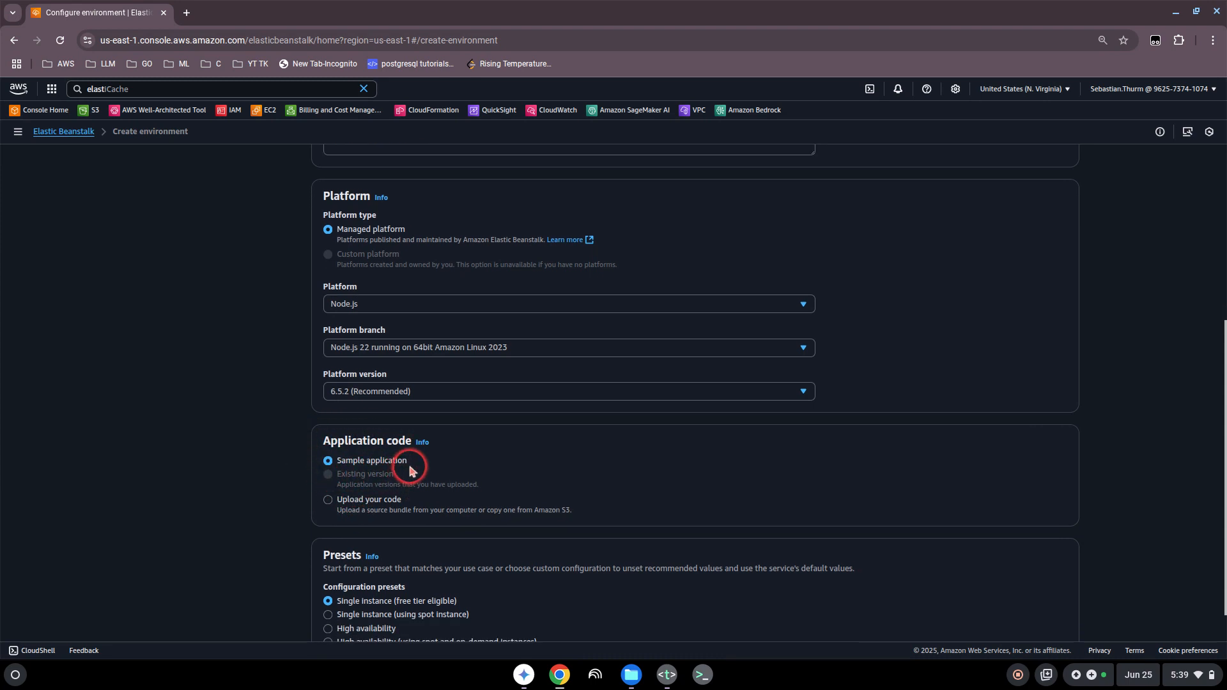
scroll(583, 460, down, 1)
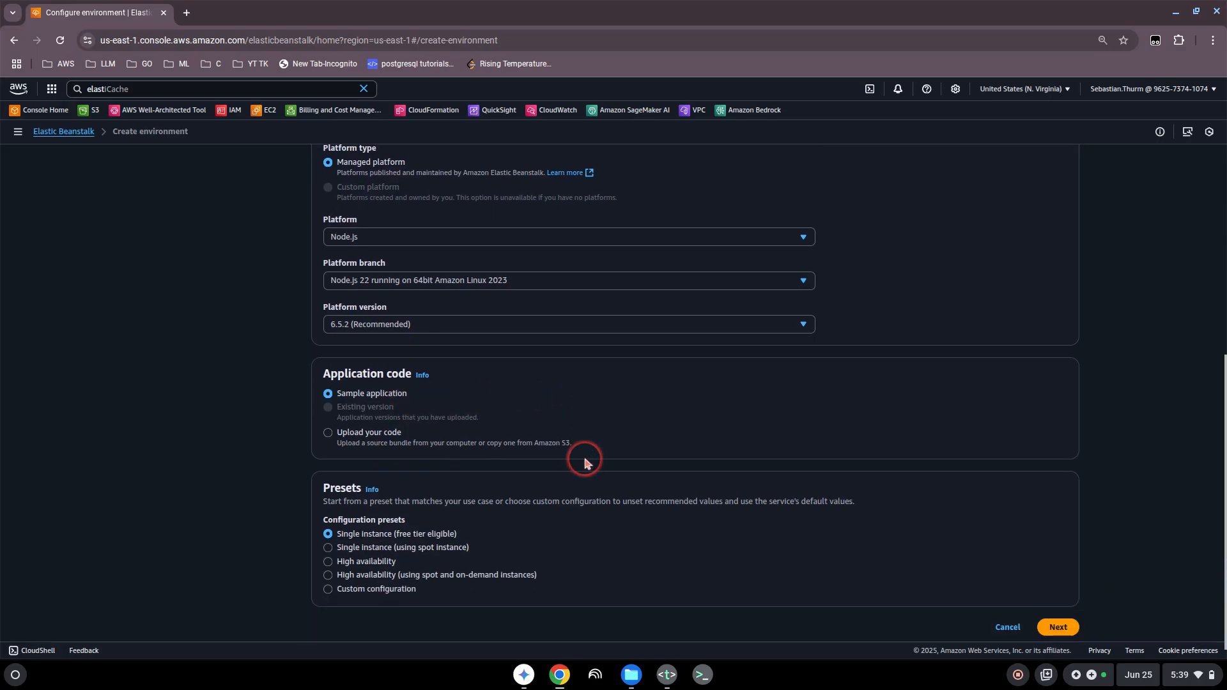
scroll(583, 460, down, 1)
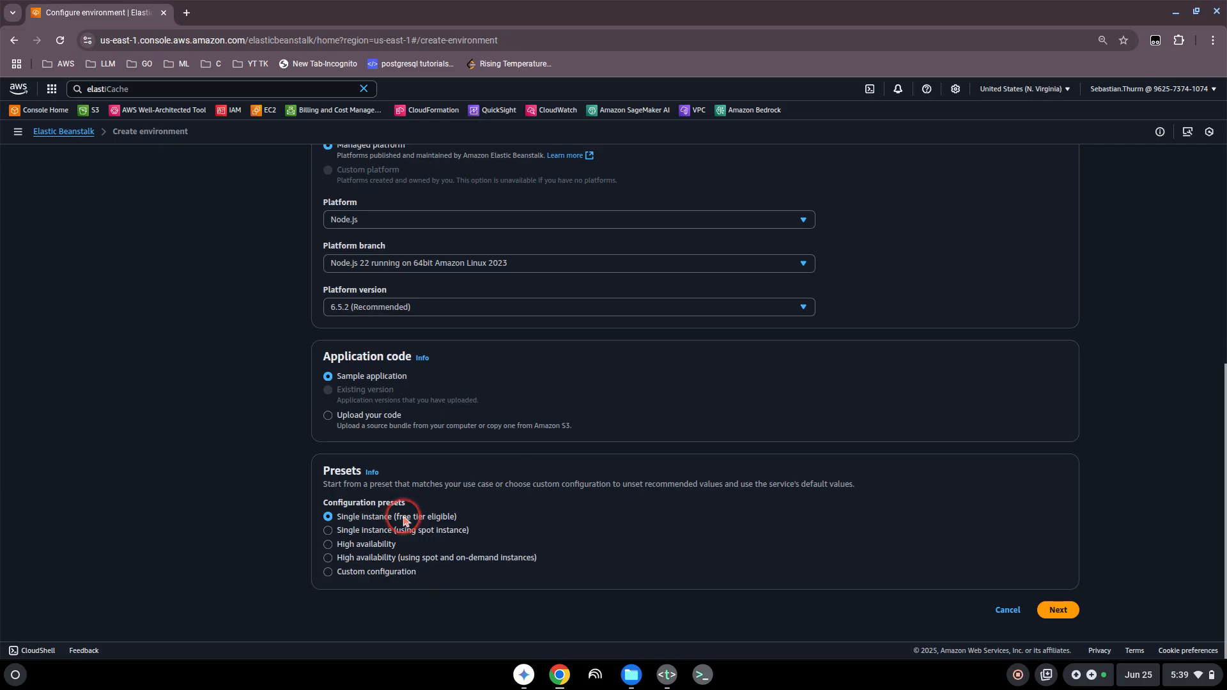
click(426, 541)
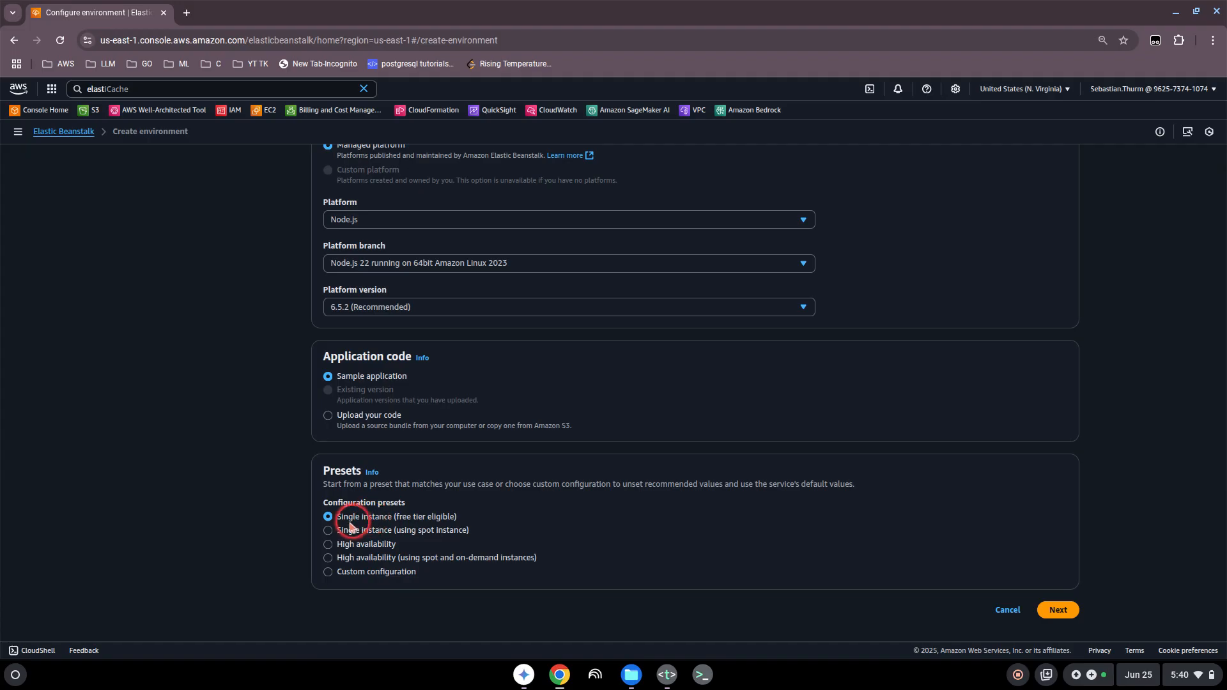
click(1064, 613)
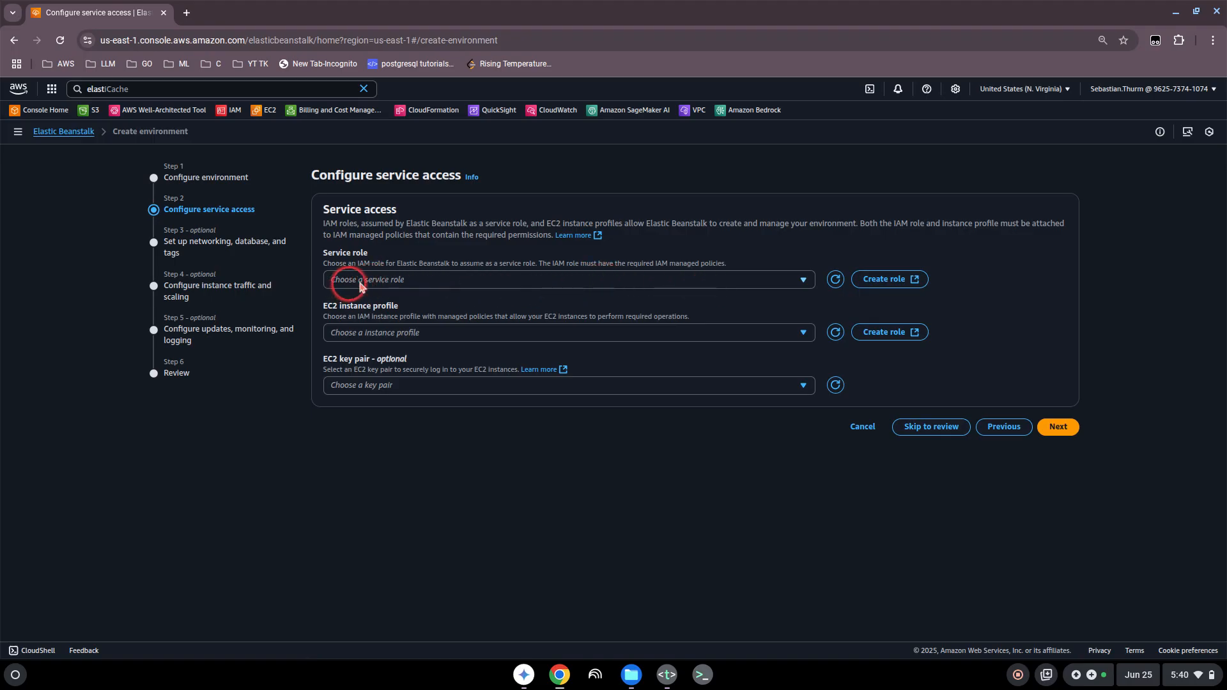
Step: Create the IAM role aws-elasticbeanstalk-service-role with the Elastic Beanstalk - Environment use case and assign it as the environment's service role
click(880, 280)
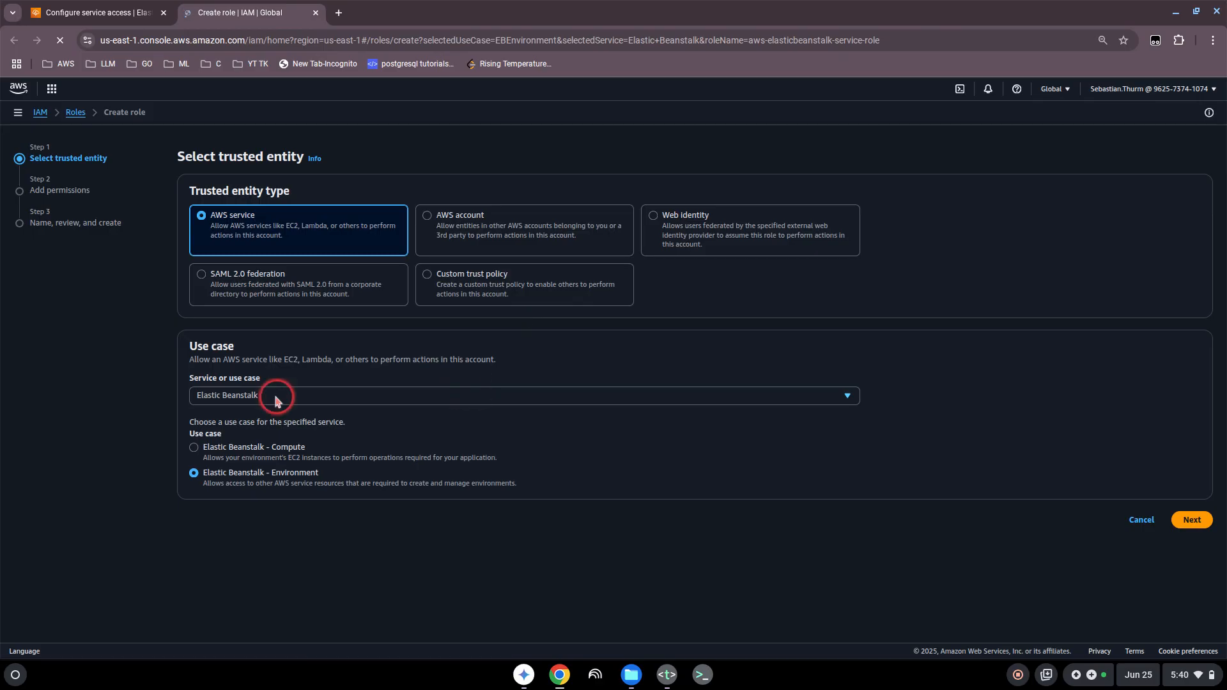
click(1191, 521)
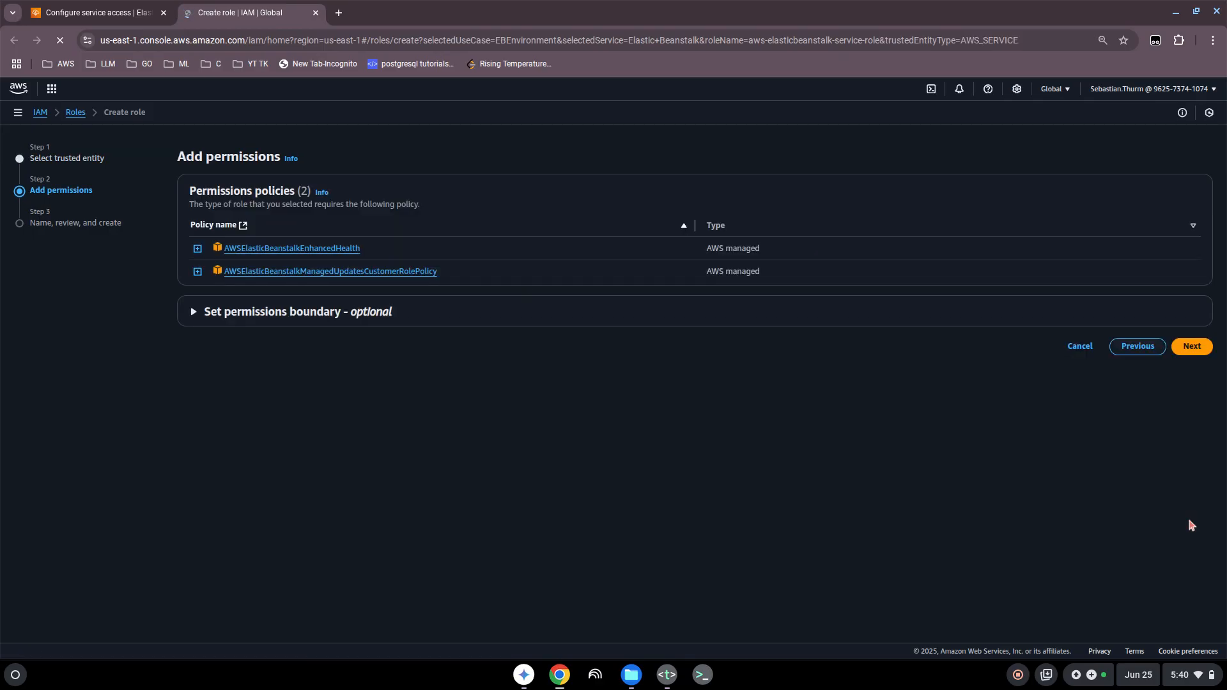
click(1191, 349)
scroll(876, 489, down, 1)
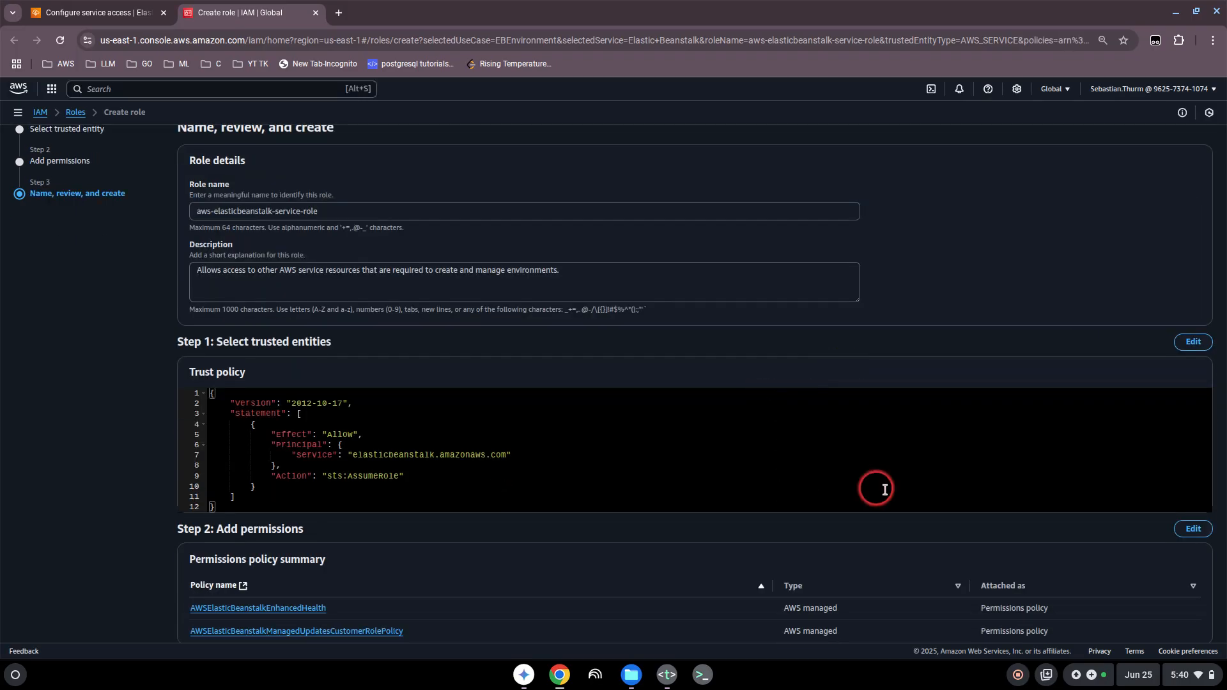
scroll(885, 490, down, 3)
scroll(1161, 608, down, 3)
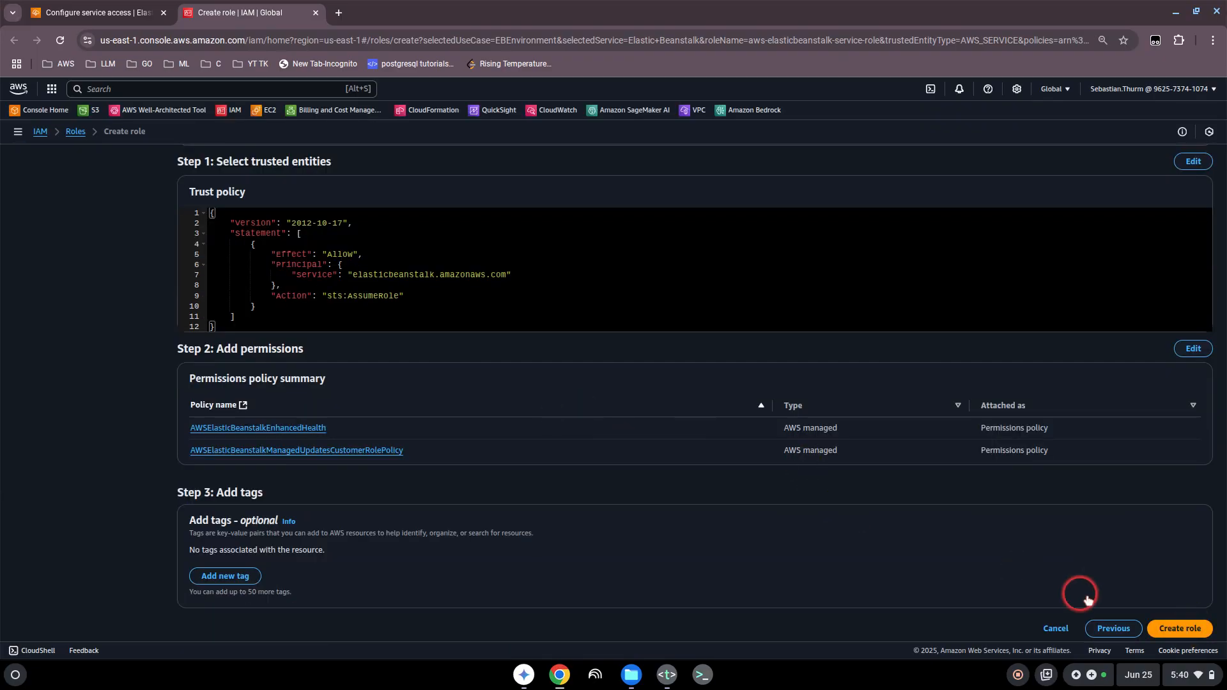
click(1166, 633)
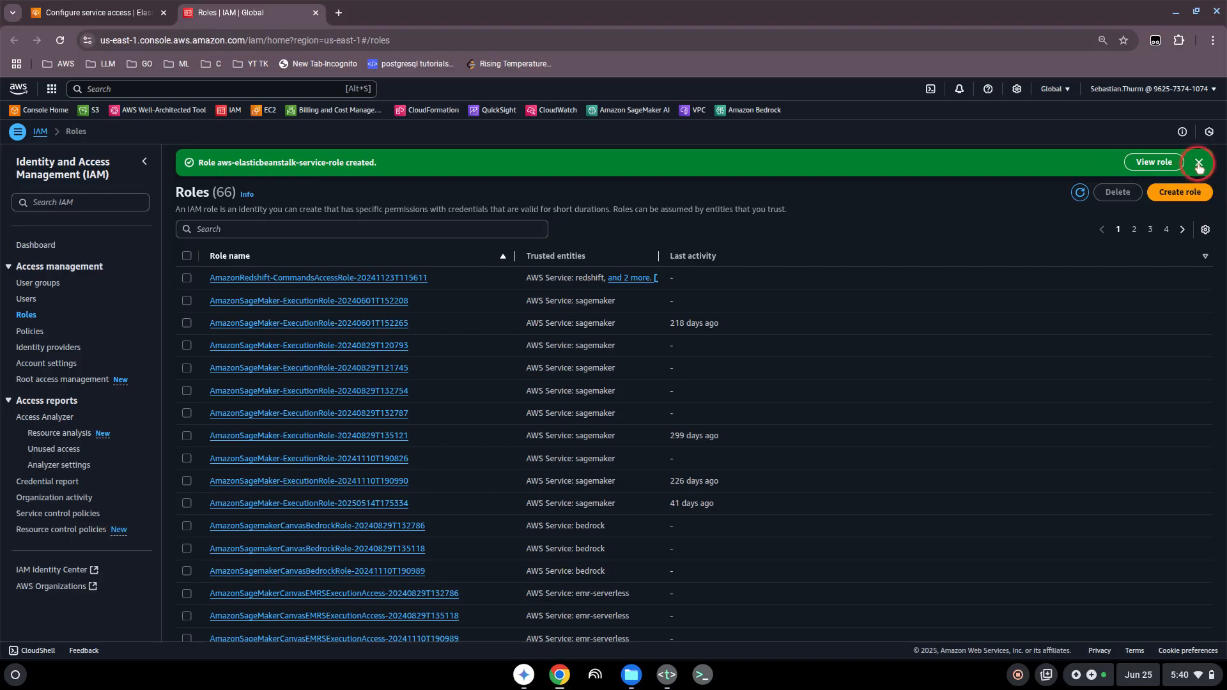
click(1199, 164)
click(99, 13)
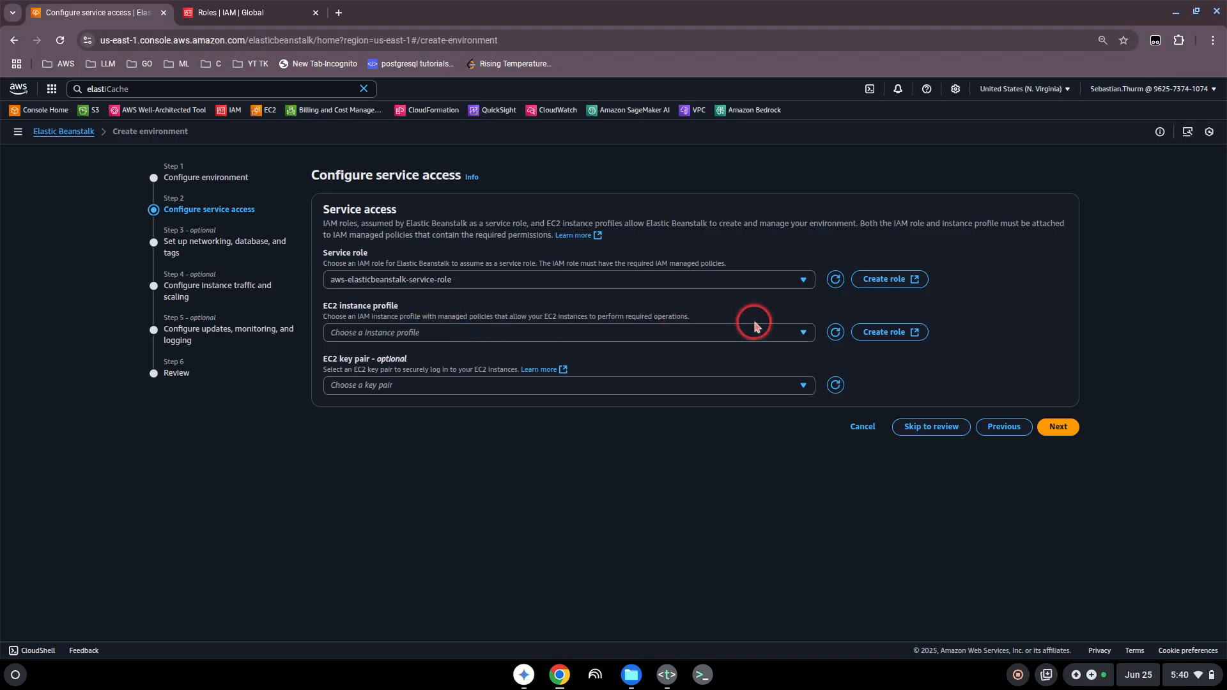
Step: Create the IAM role aws-elasticbeanstalk-ec2-role with the Elastic Beanstalk - Compute use case and assign it as the EC2 instance profile
click(879, 333)
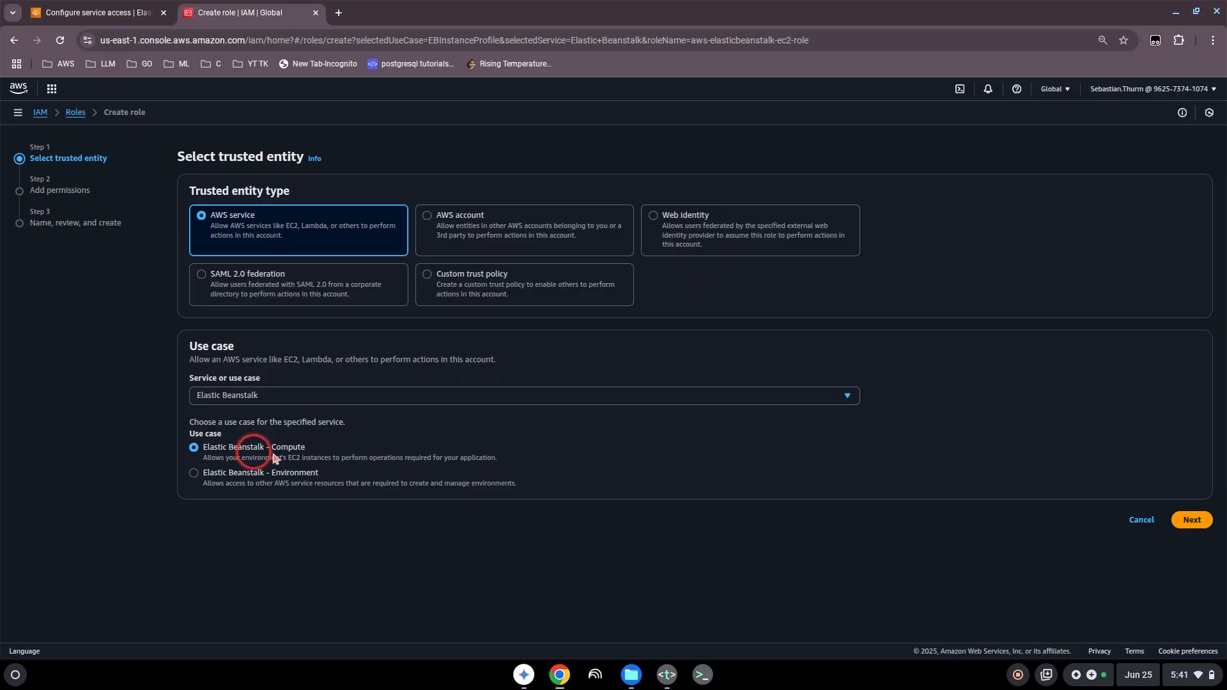
click(1187, 521)
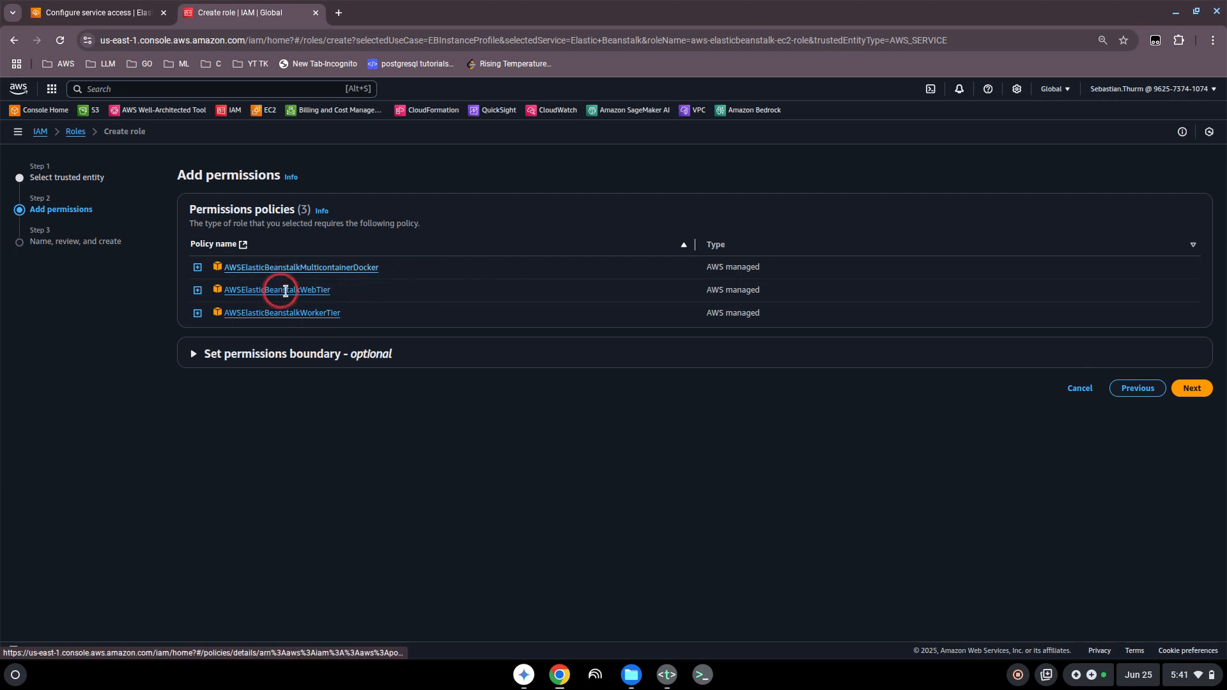
click(1192, 388)
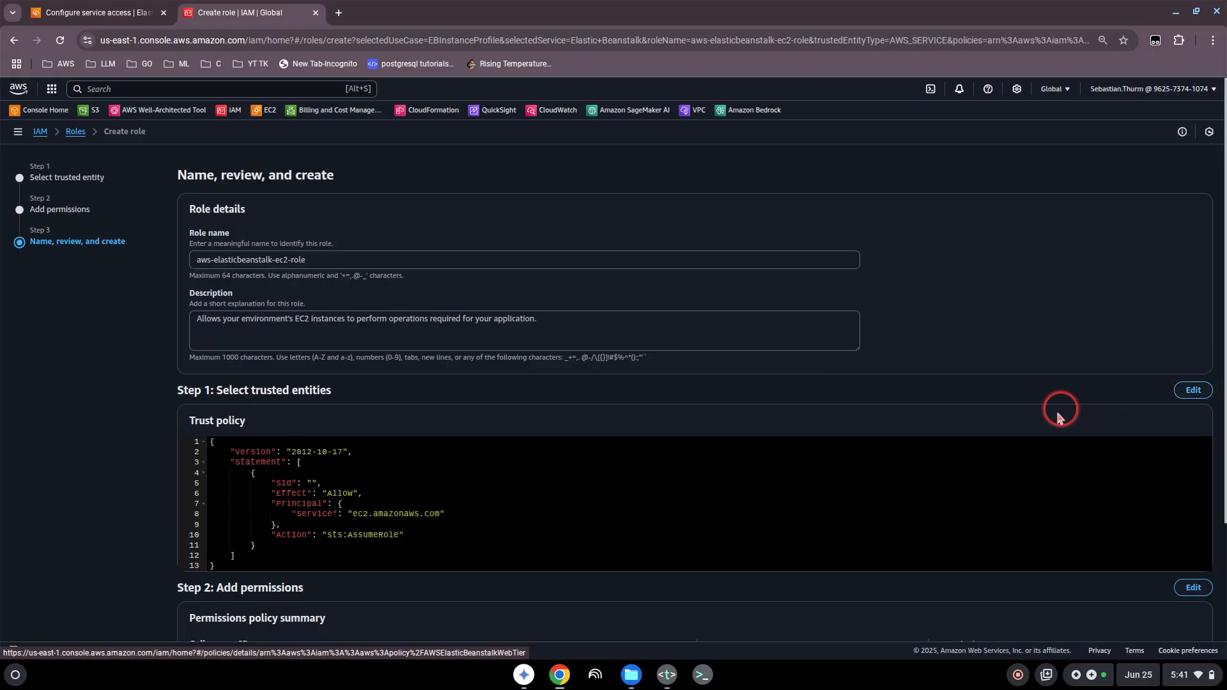
scroll(1125, 447, down, 3)
scroll(1171, 601, down, 2)
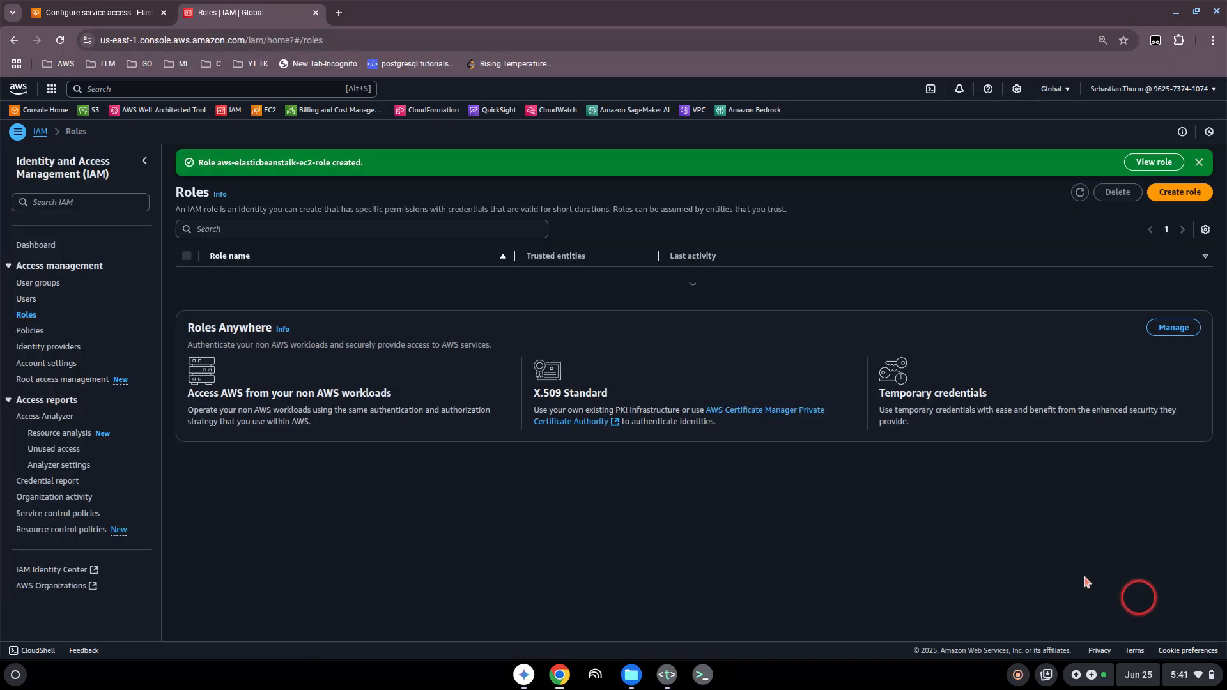
click(1199, 163)
click(102, 14)
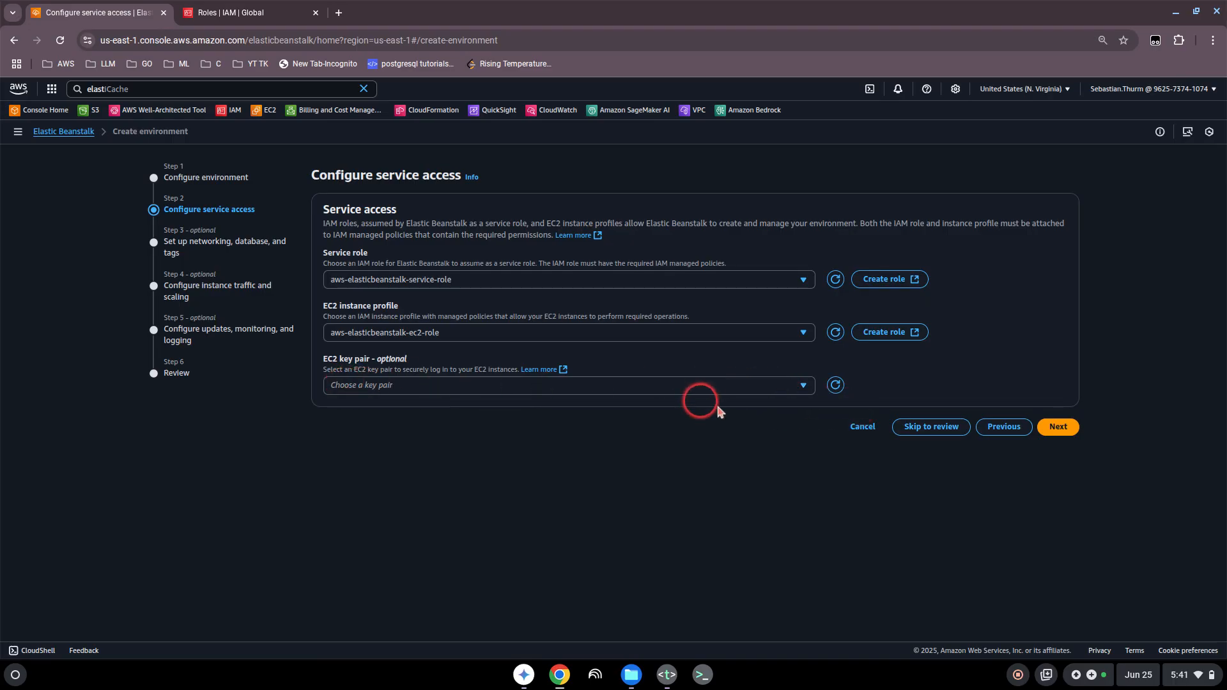
Step: Continue without an EC2 key pair and go through the optional networking, database, and tags settings, leaving them at their defaults
click(1055, 432)
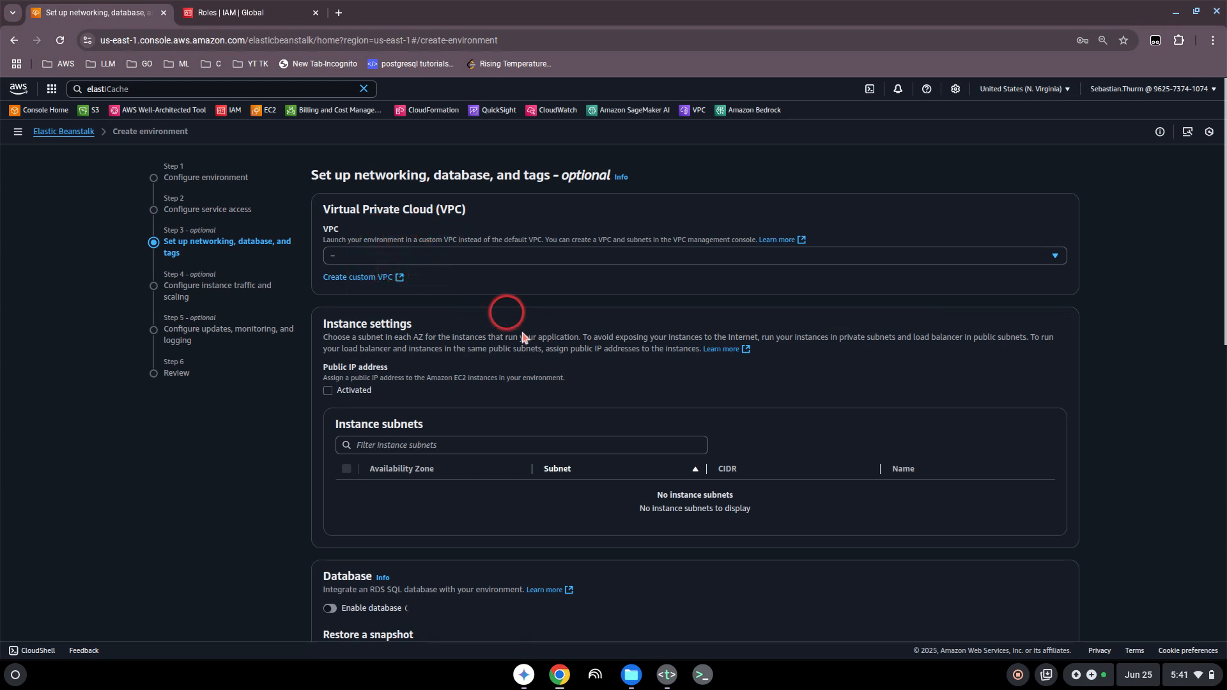
scroll(634, 367, down, 2)
scroll(642, 378, down, 4)
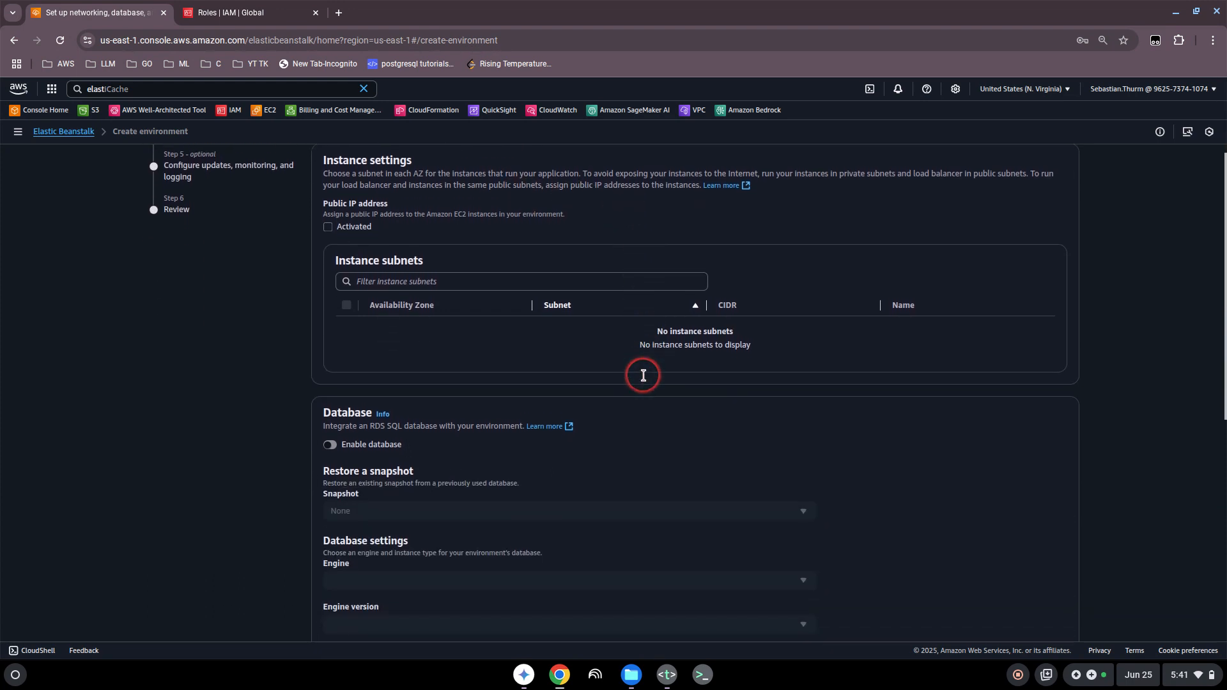
scroll(642, 378, down, 15)
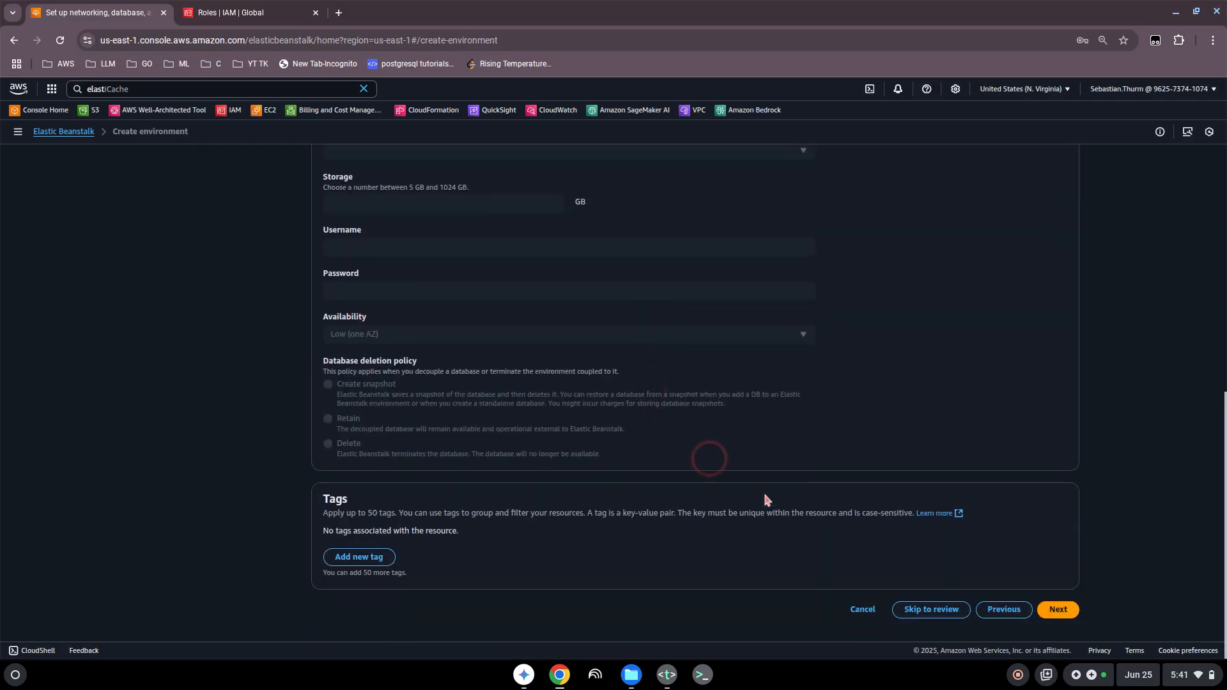
Step: Skip the remaining optional settings, review the full configuration of Demo-app-env, and create the environment
click(939, 615)
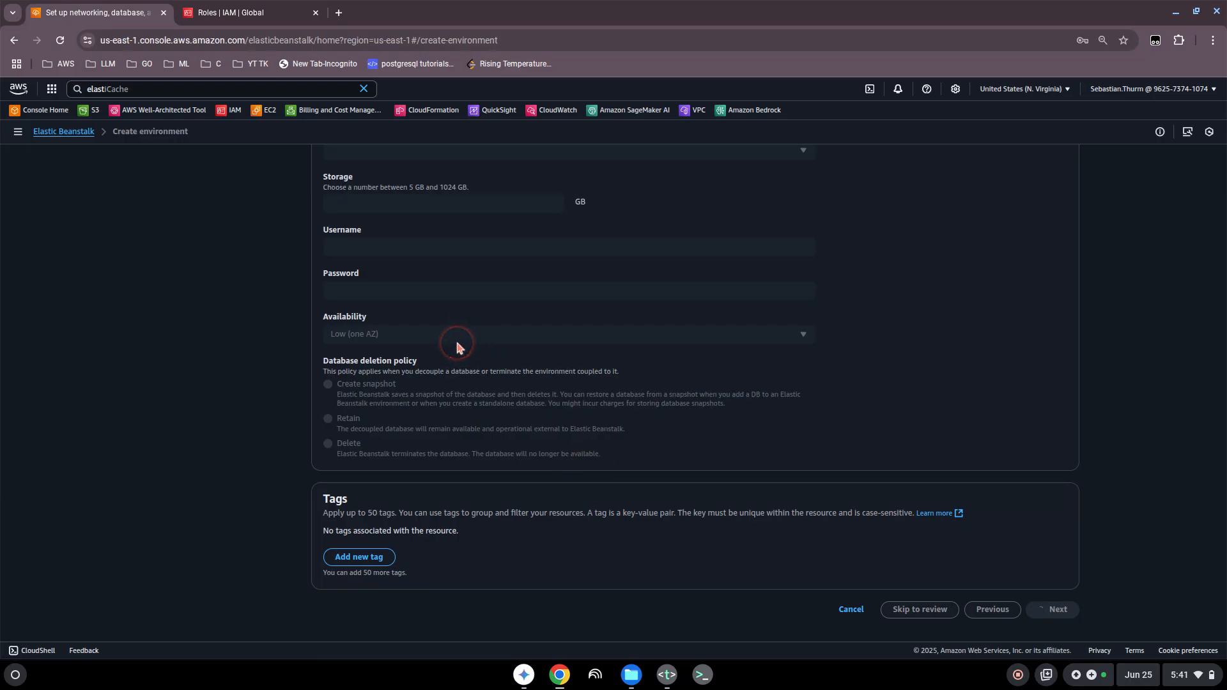
scroll(455, 352, down, 1)
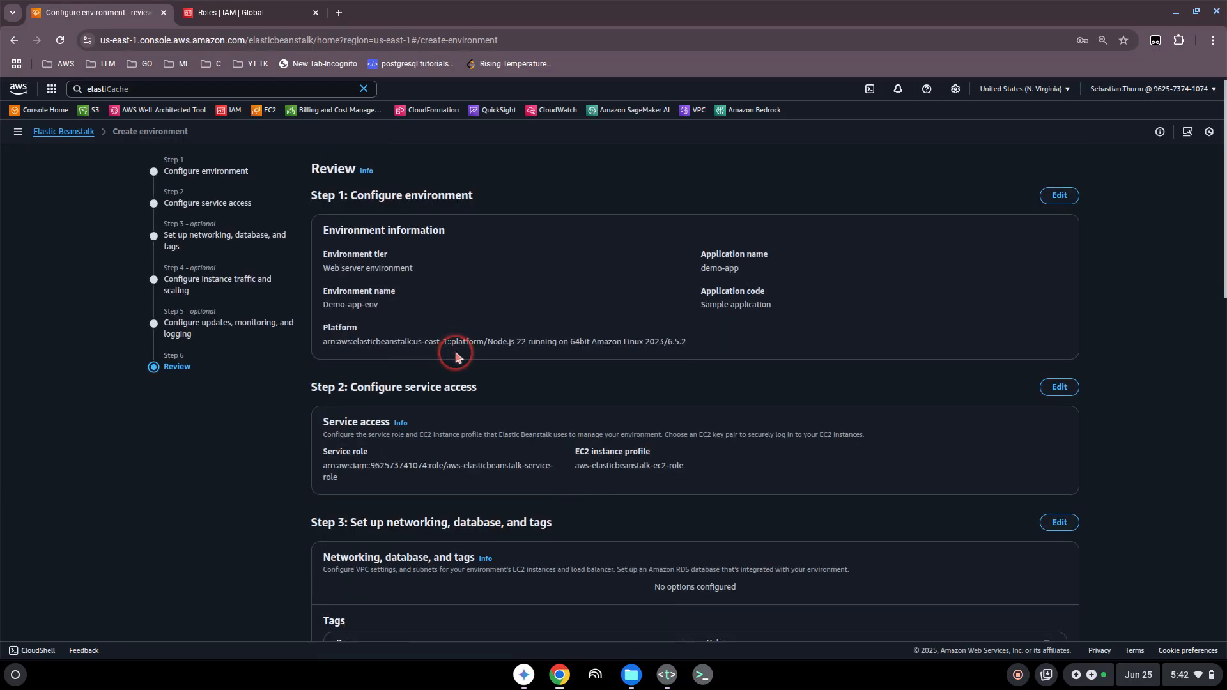
scroll(458, 353, down, 2)
scroll(473, 358, up, 2)
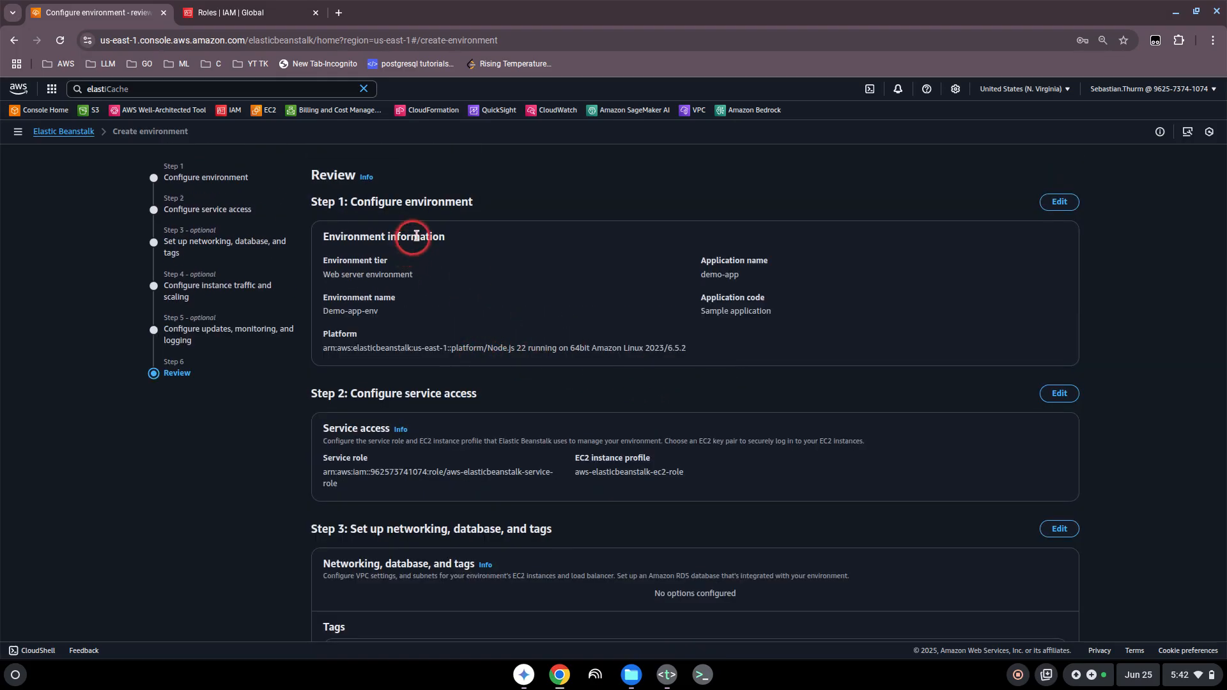
scroll(729, 367, down, 1)
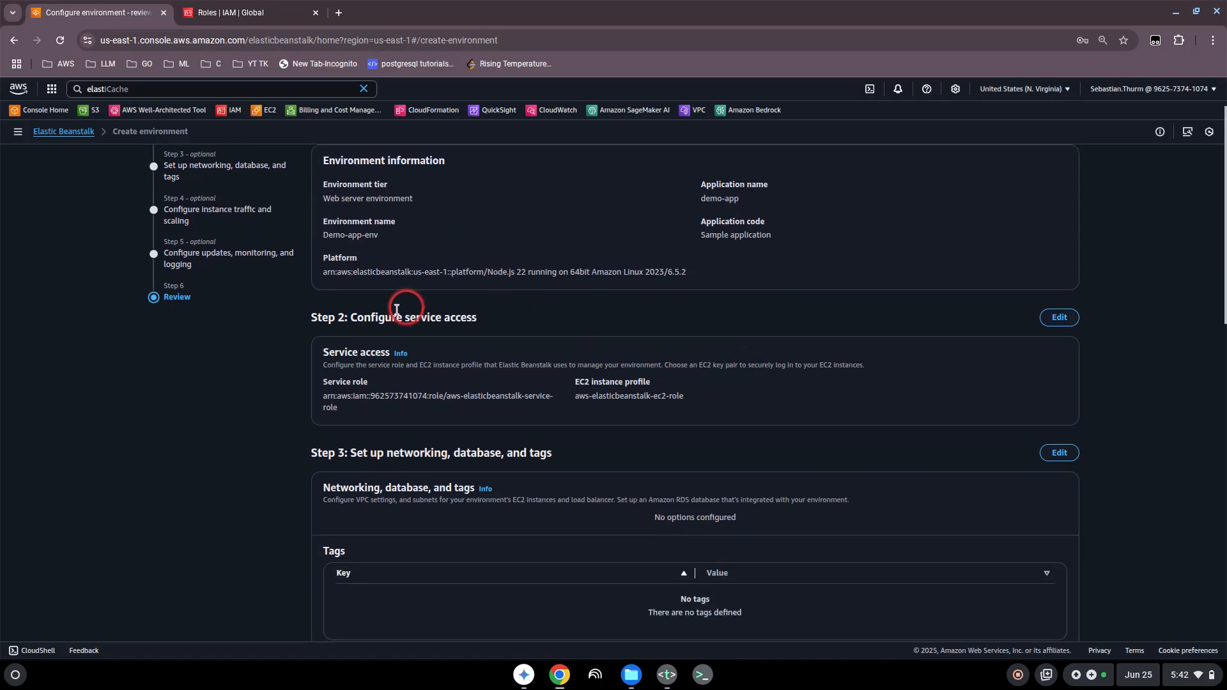
scroll(701, 350, down, 5)
scroll(765, 386, down, 8)
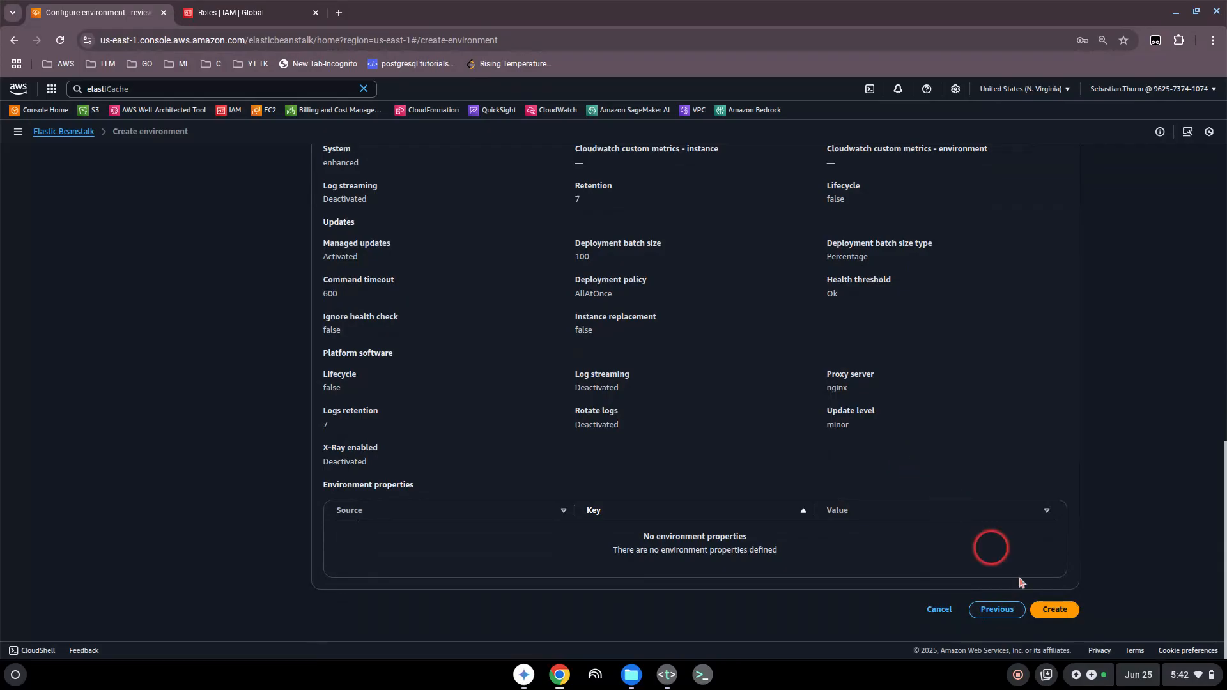
click(1049, 609)
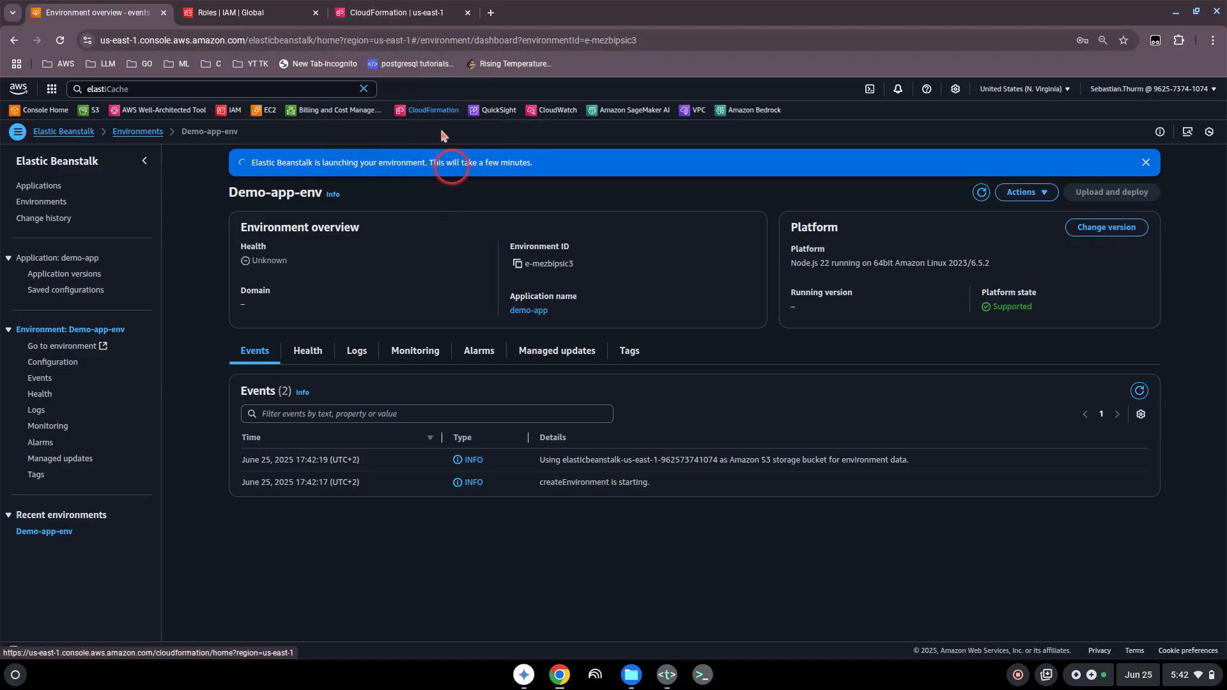
Step: Switch to CloudFormation, open the stack for Demo-app-env, and examine its resource creation events
click(388, 14)
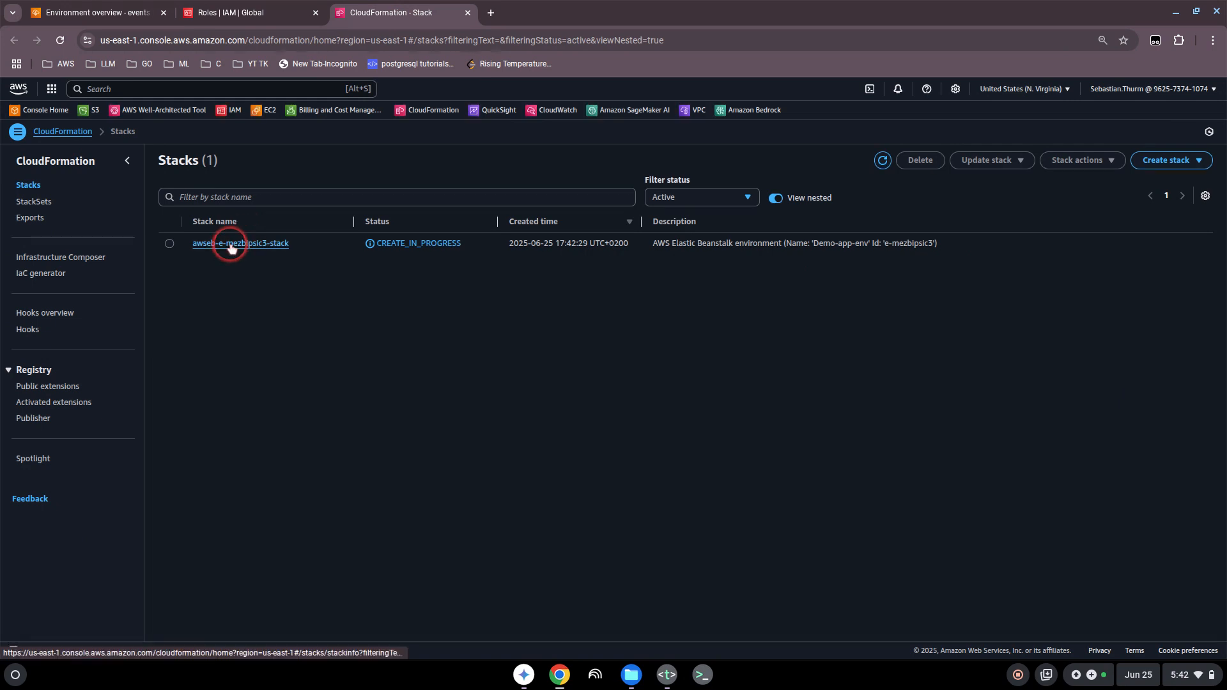
click(230, 245)
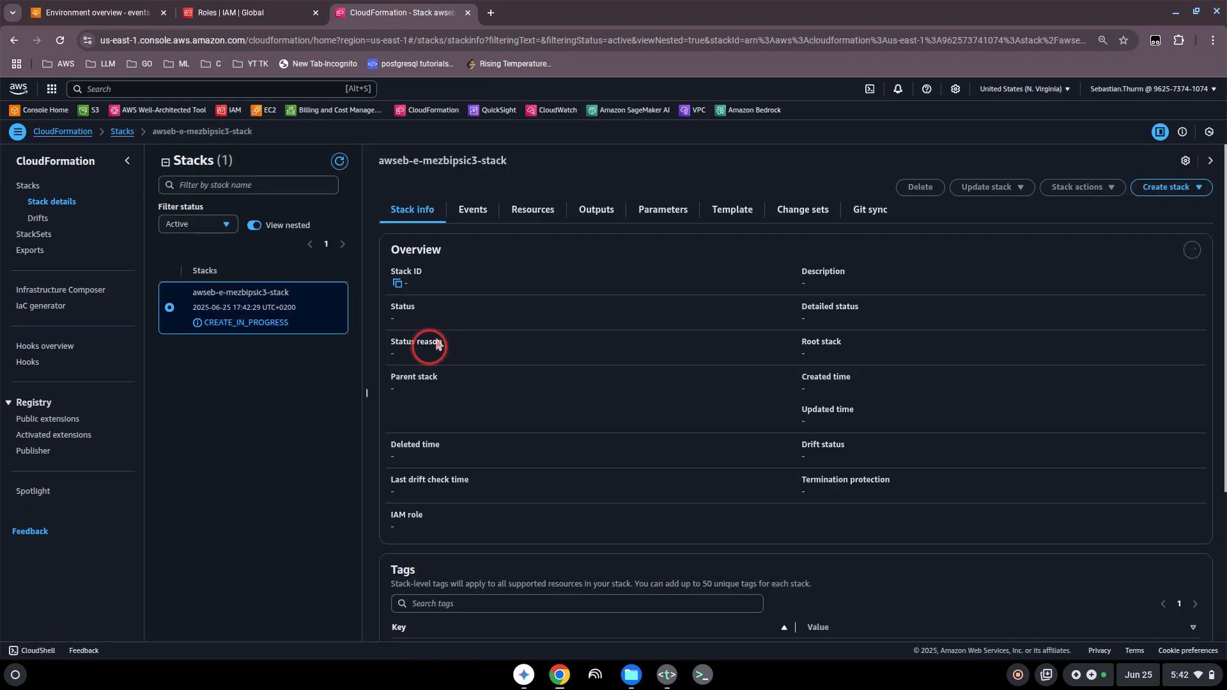
click(471, 213)
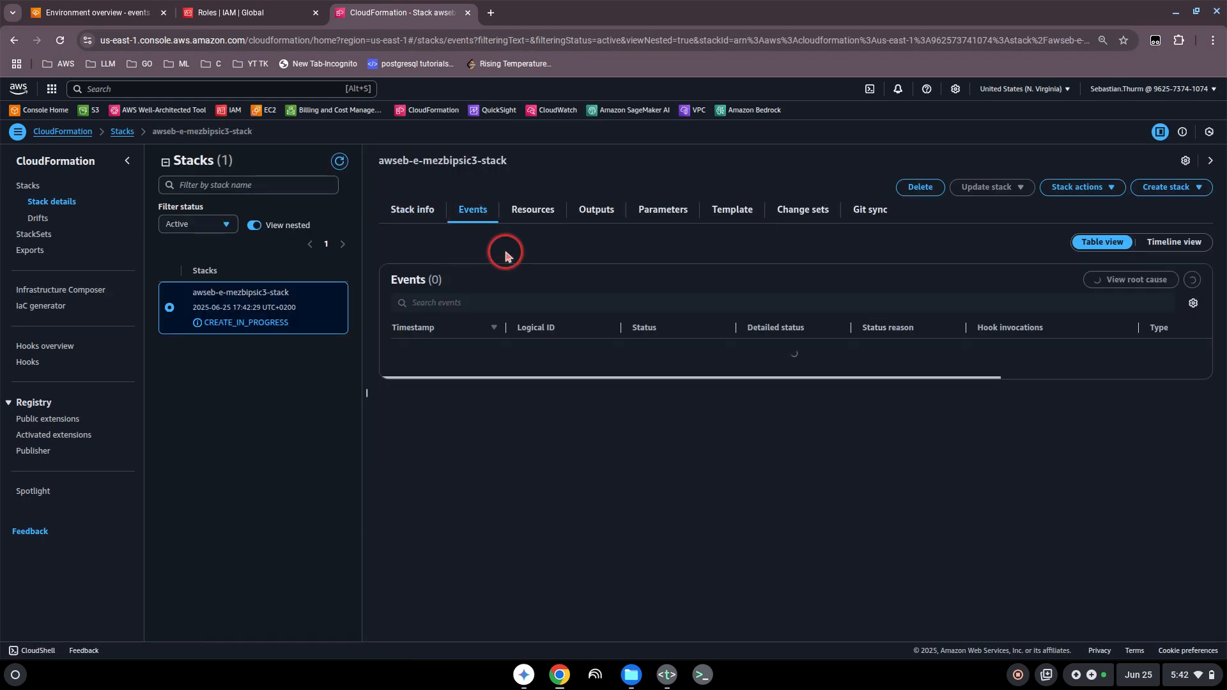
scroll(732, 420, down, 1)
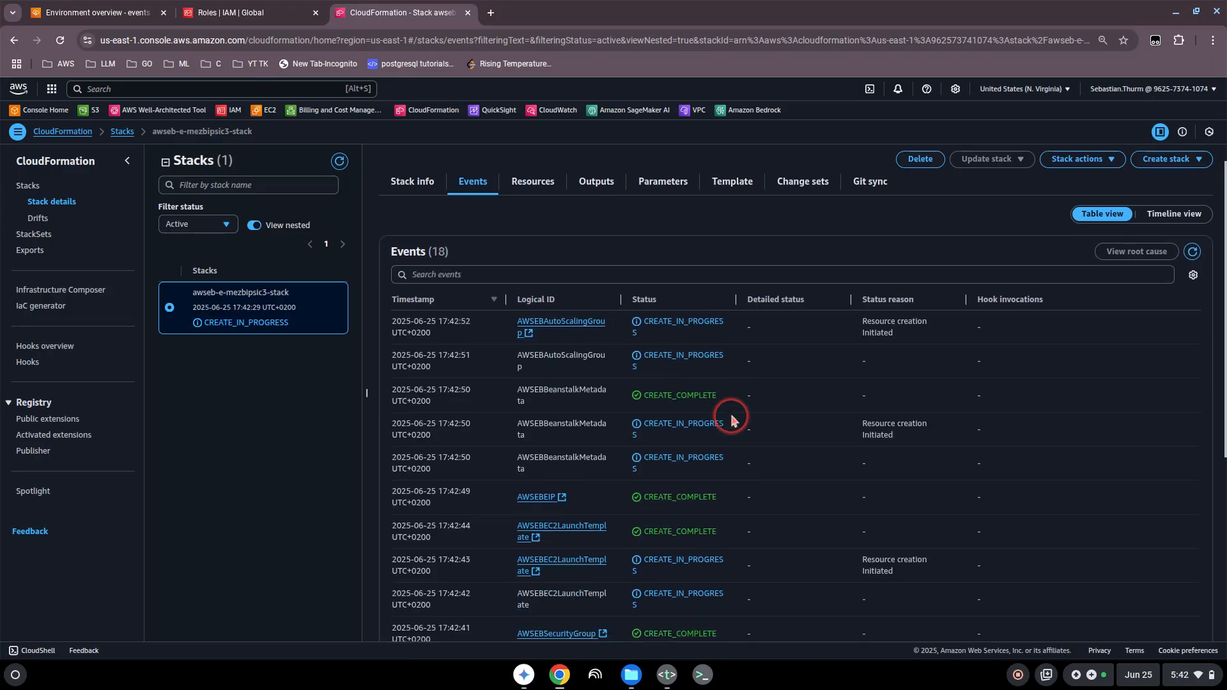
scroll(732, 420, down, 5)
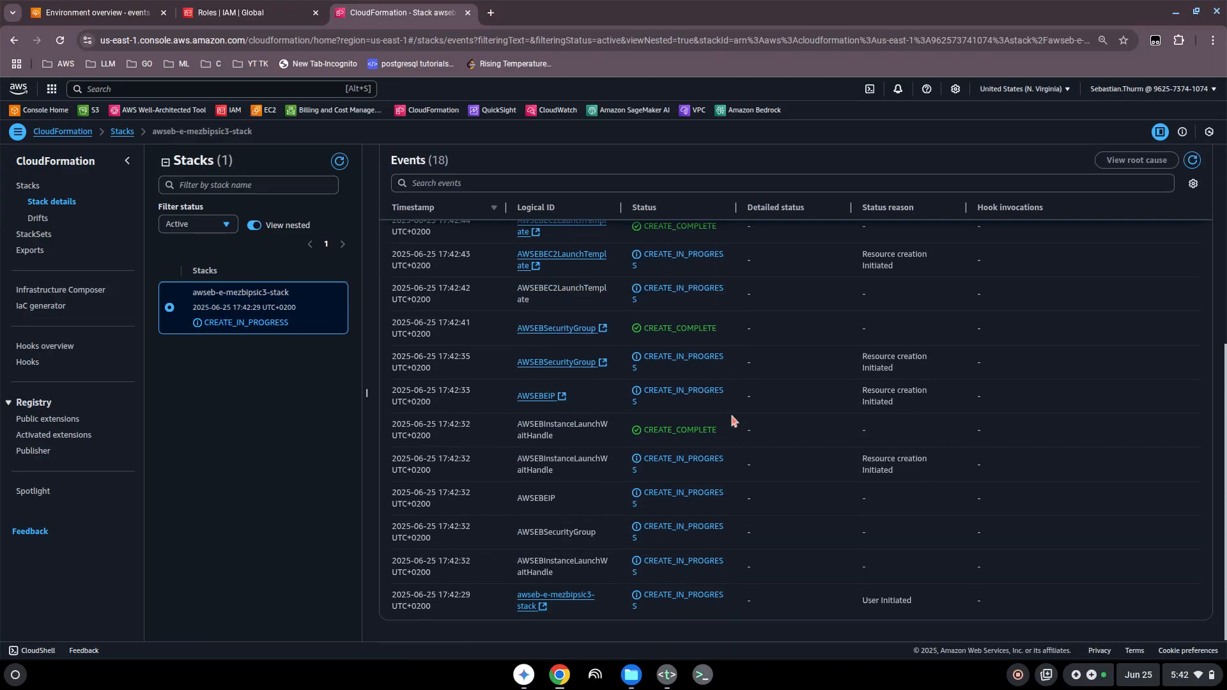
scroll(731, 420, up, 5)
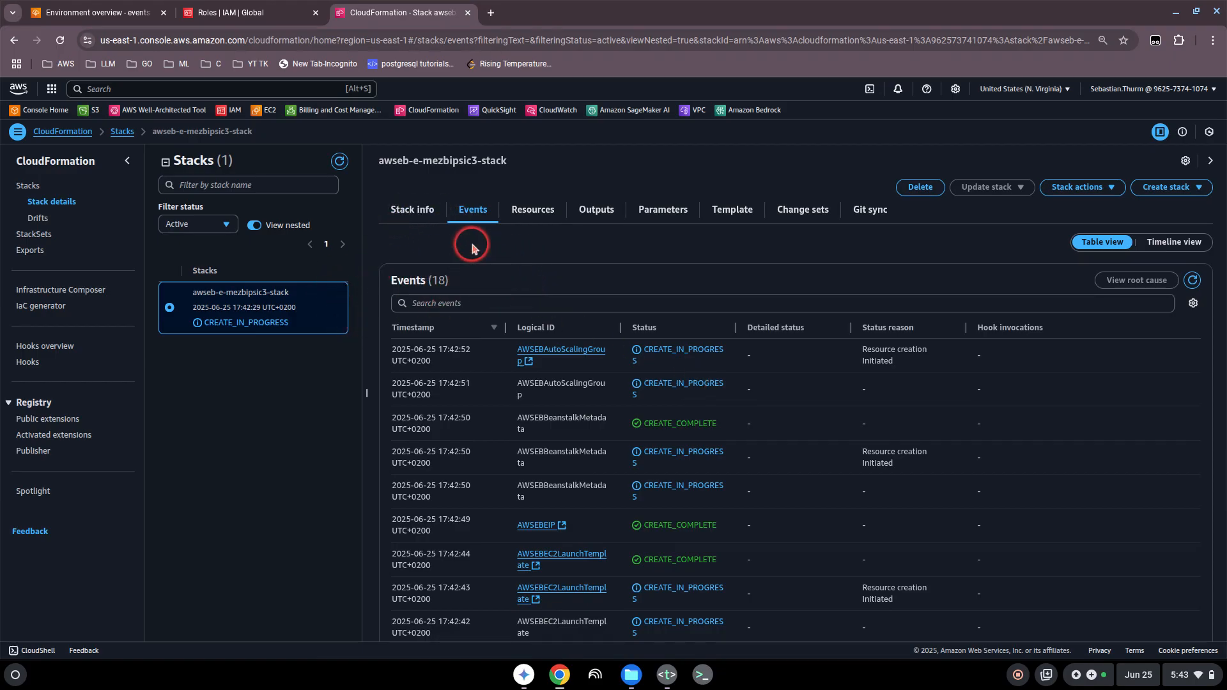
Step: Return to Elastic Beanstalk and look through Demo-app-env's monitoring, alarms, managed updates, logs, and events
click(136, 23)
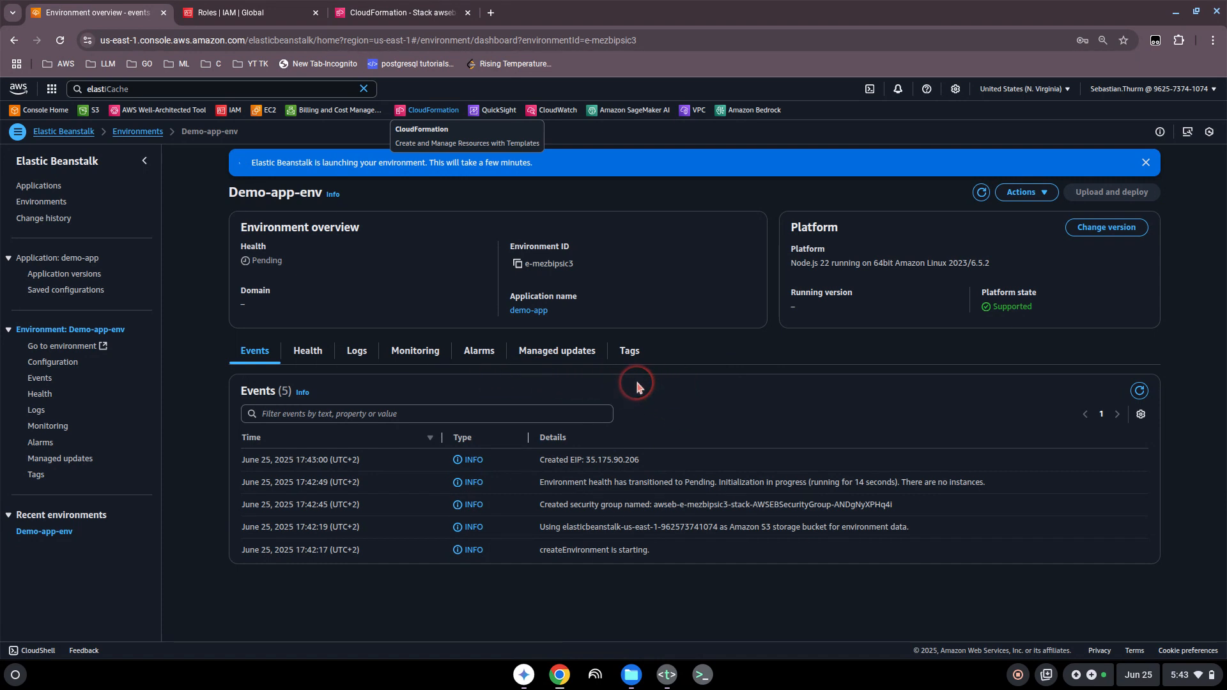
click(414, 355)
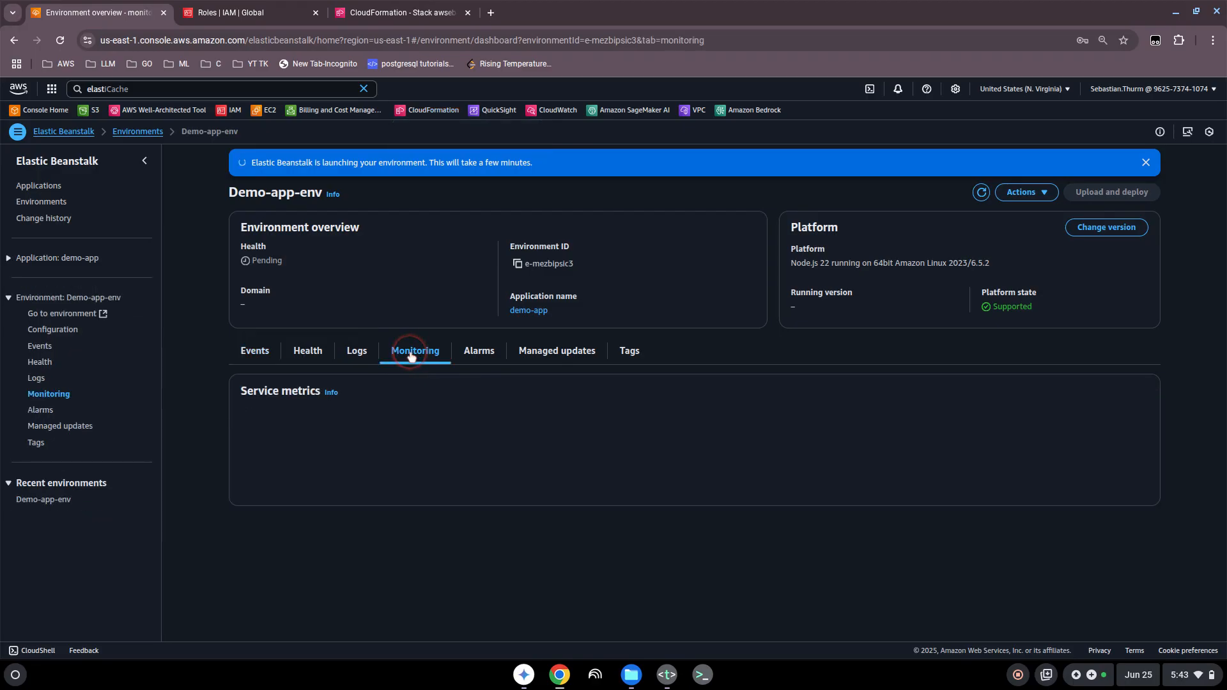
click(478, 357)
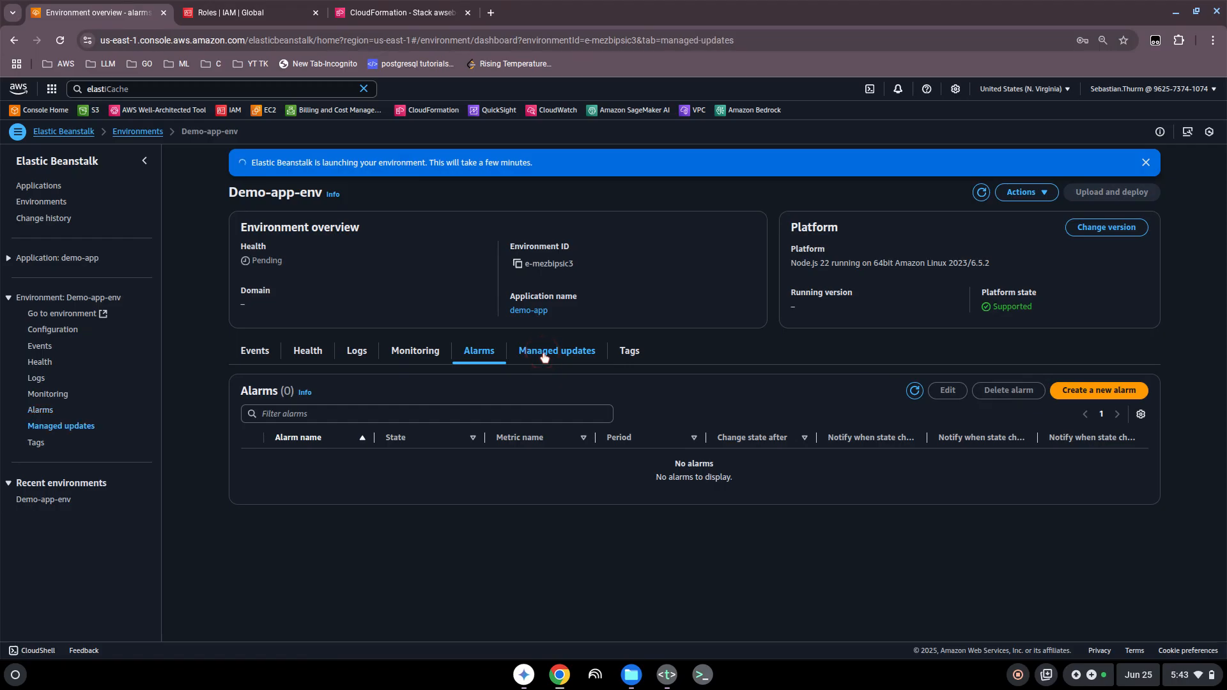
click(544, 356)
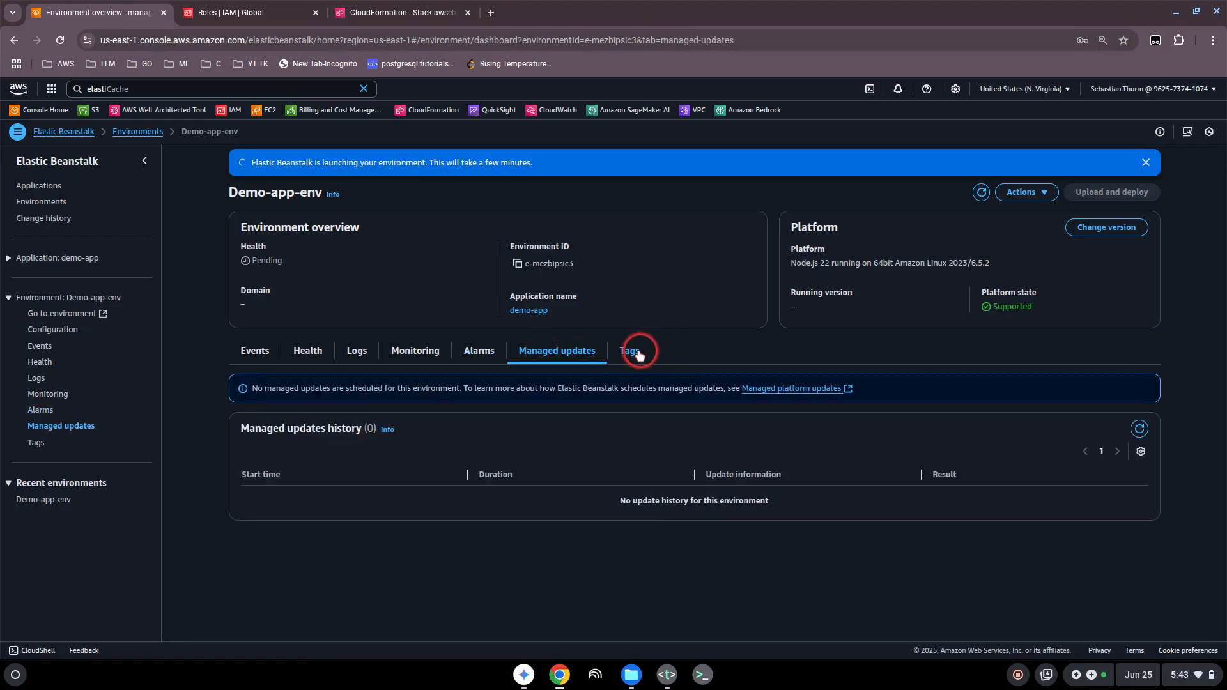
click(368, 356)
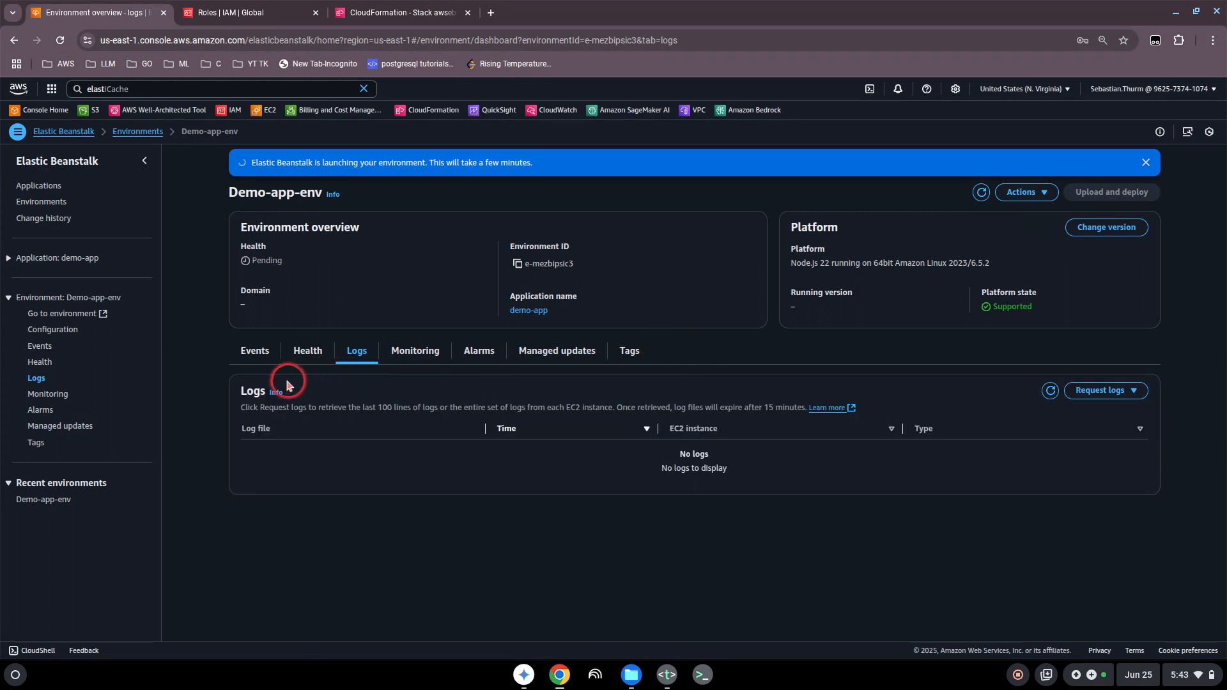
click(257, 358)
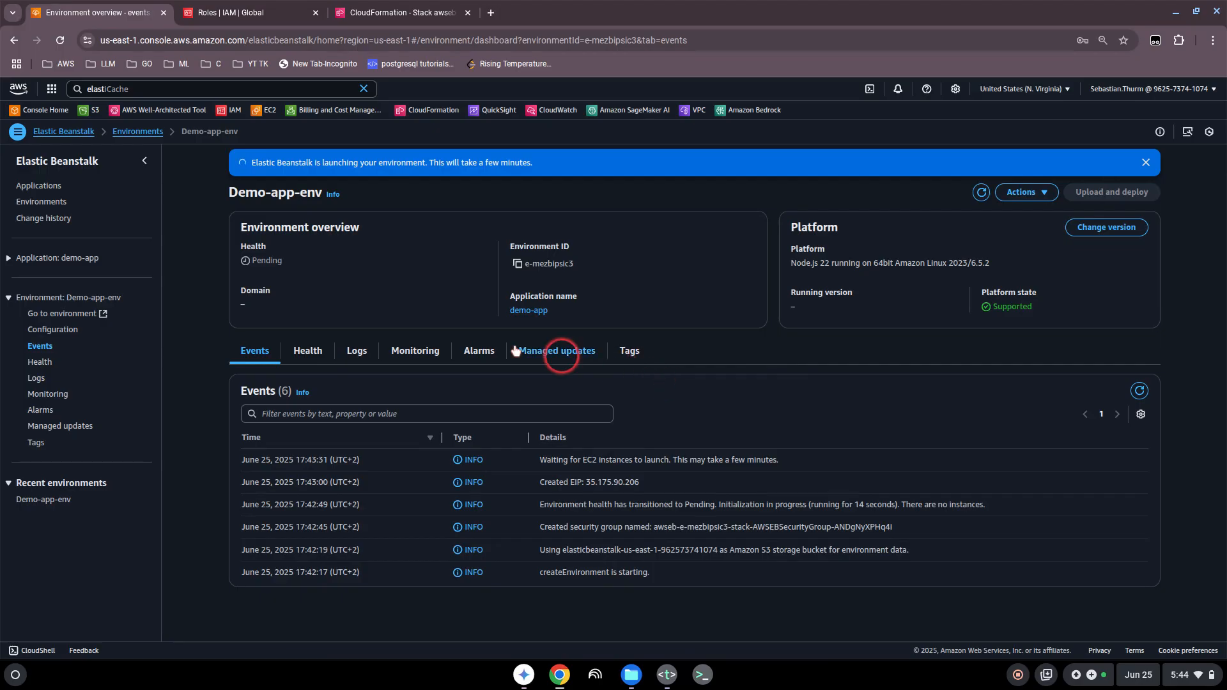
Step: Go back to the environment's CloudFormation stack, refresh its events, and check the creation status of each resource
click(407, 13)
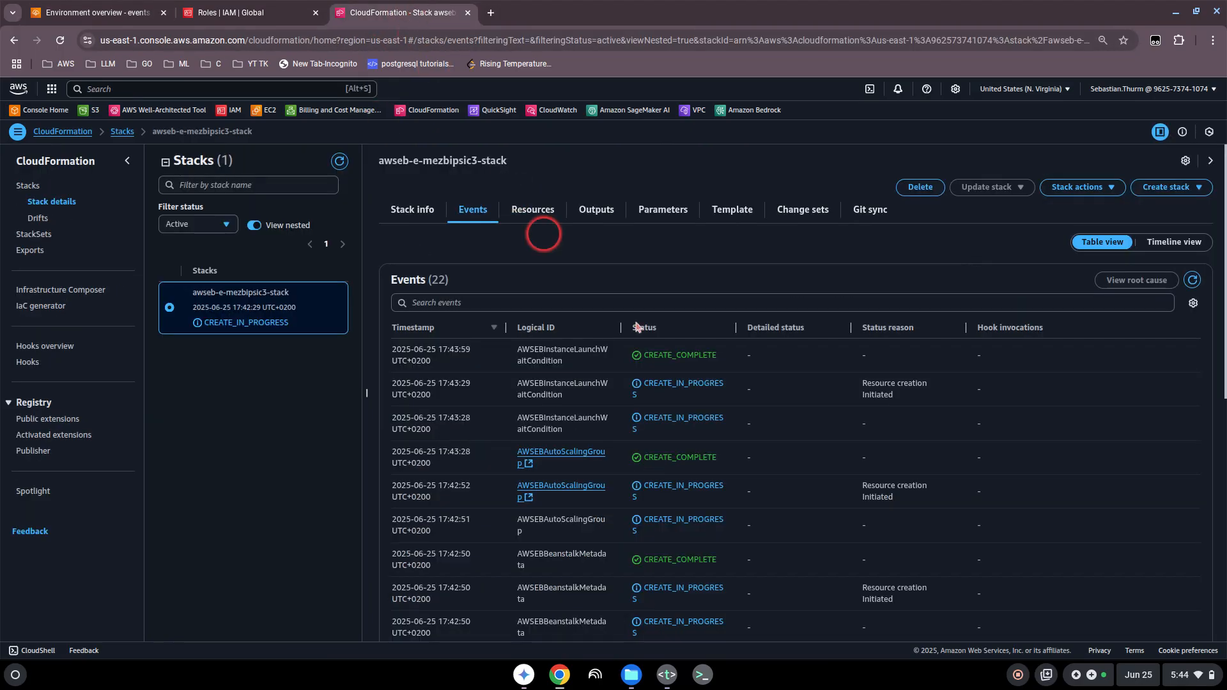
click(1193, 282)
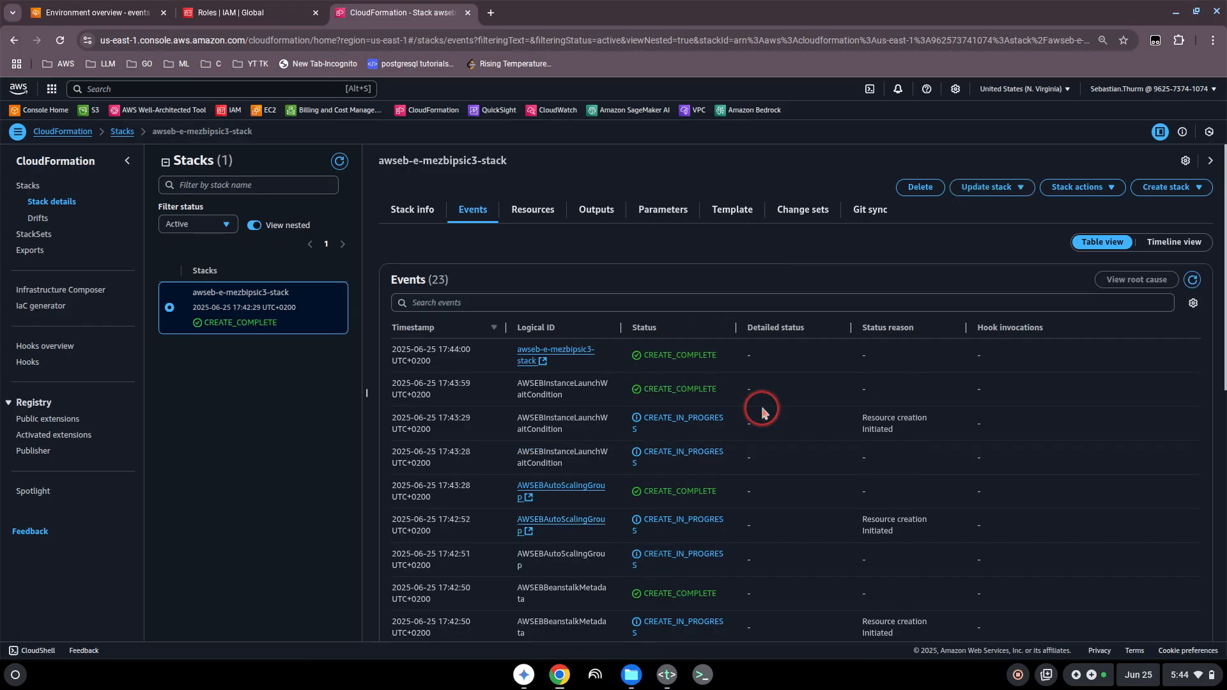
scroll(762, 411, down, 6)
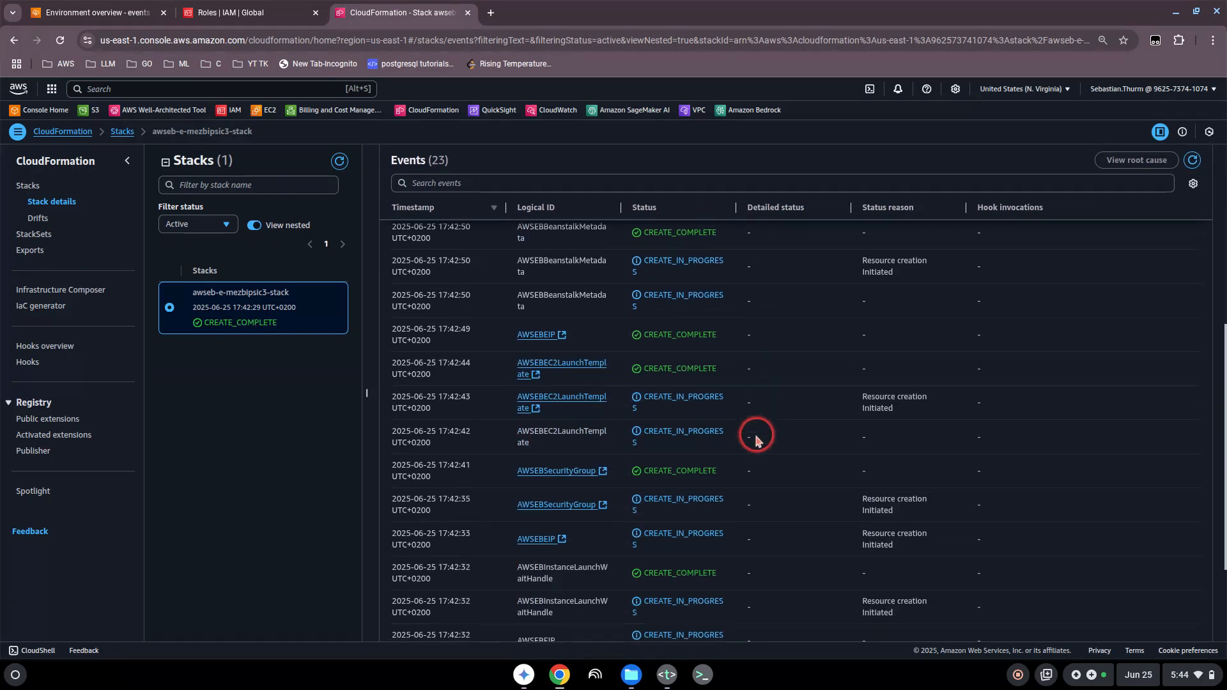
scroll(756, 439, down, 2)
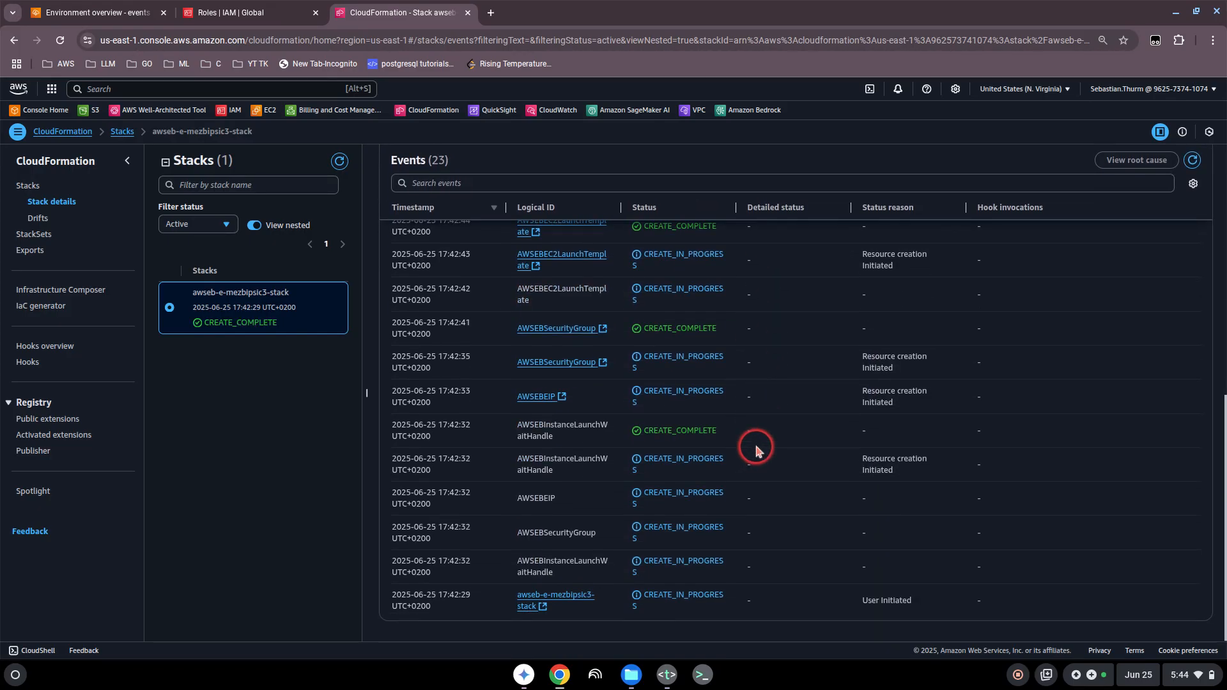
scroll(761, 512, up, 3)
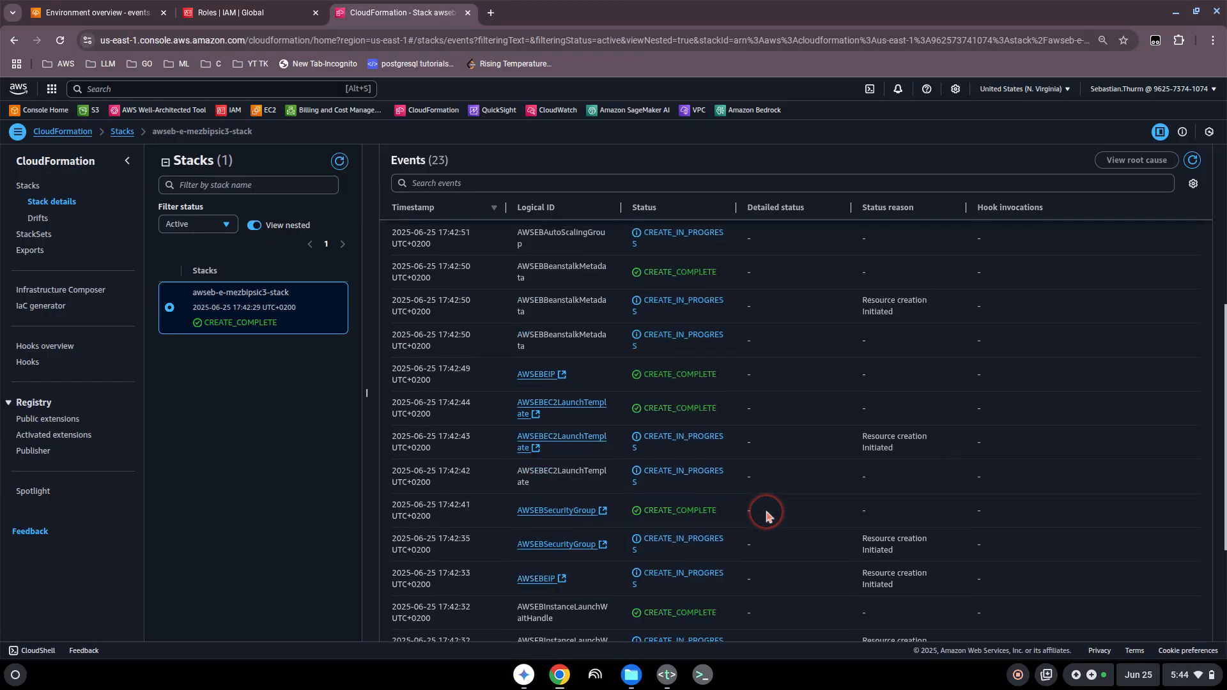
scroll(765, 508, up, 5)
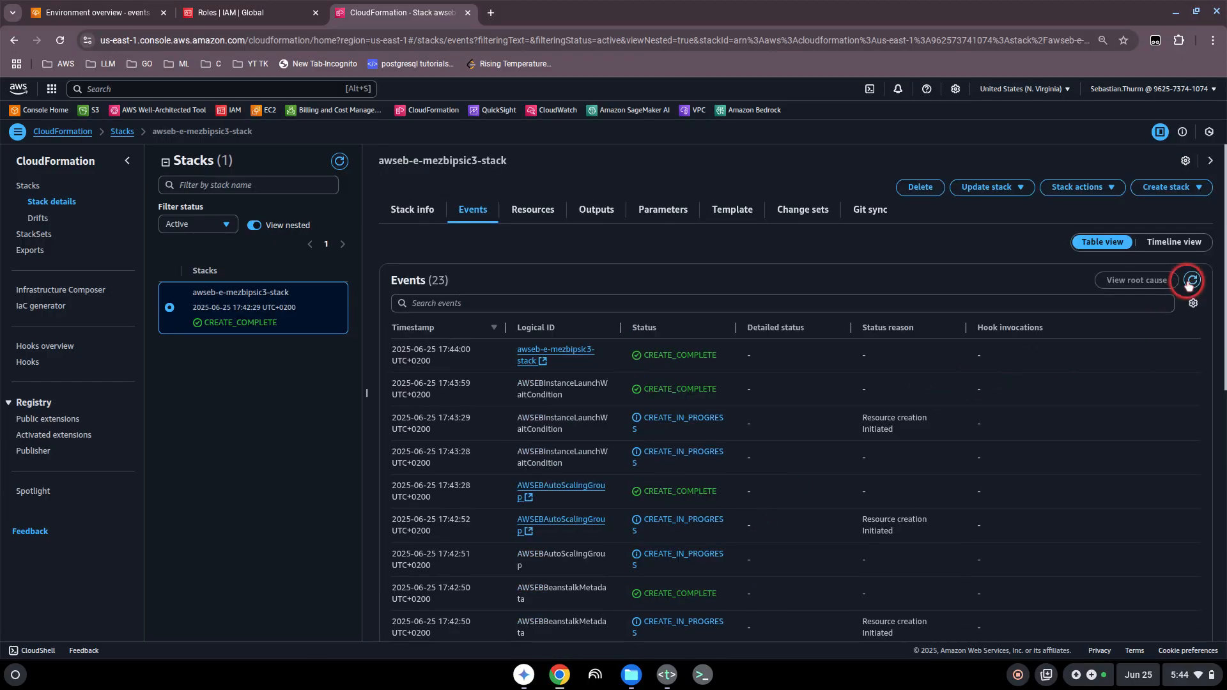
click(1191, 281)
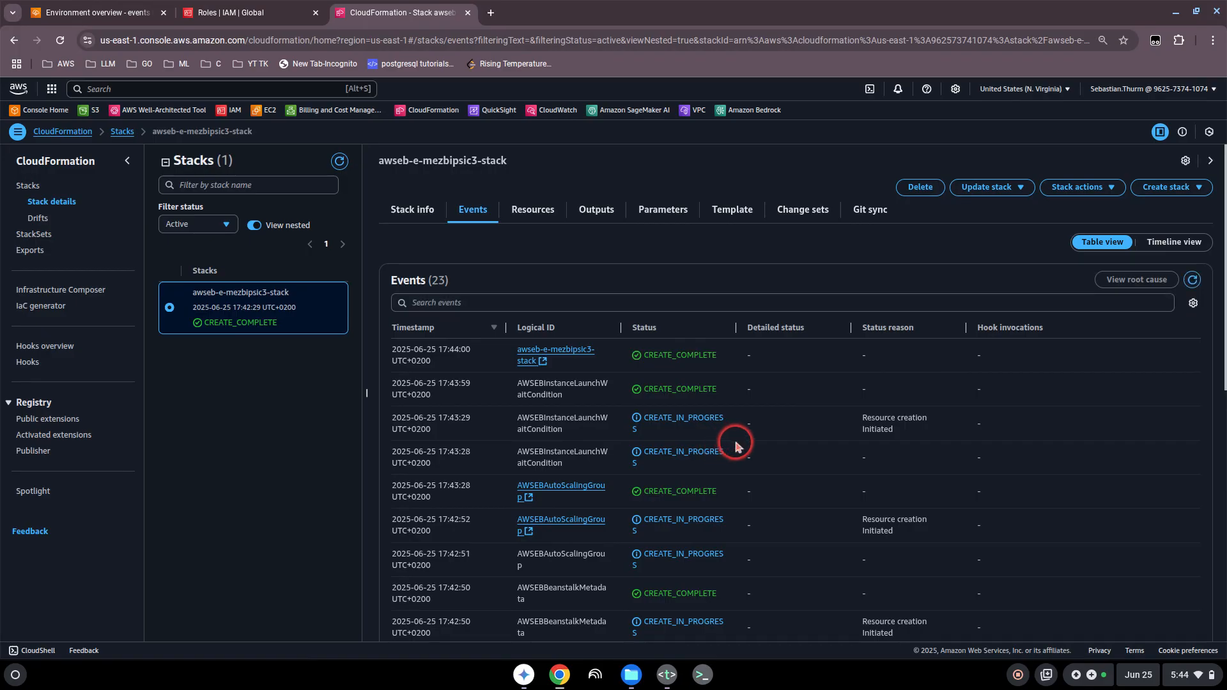
scroll(740, 441, down, 5)
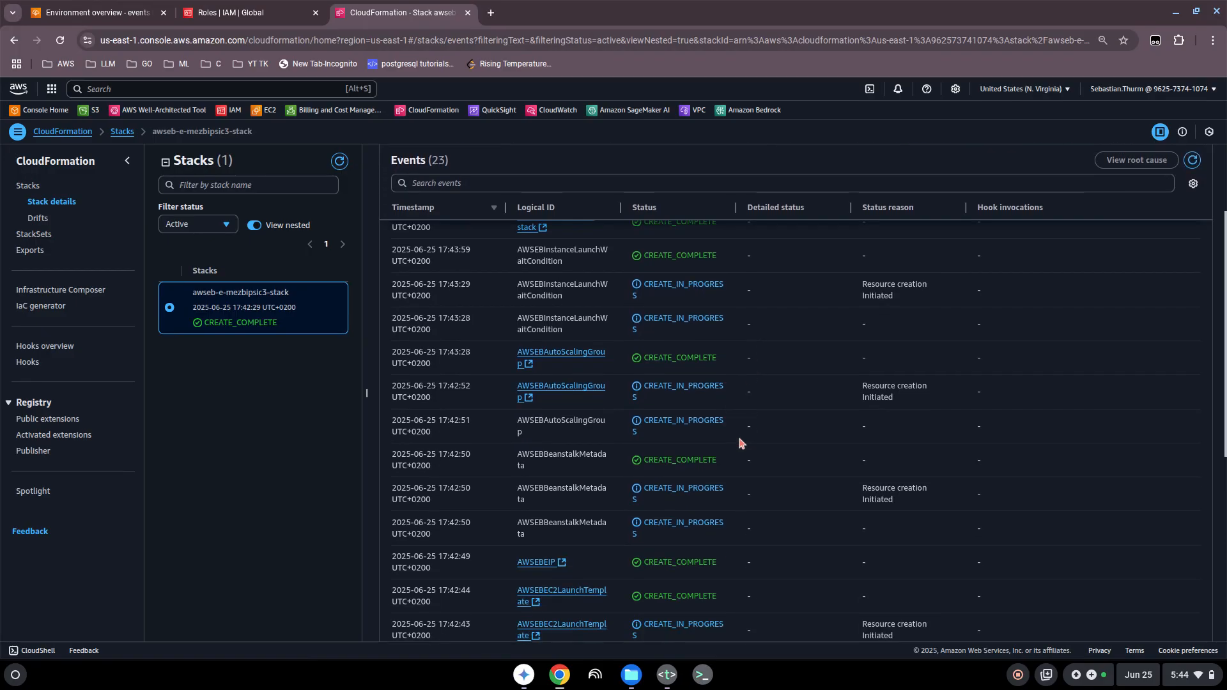
scroll(654, 404, up, 5)
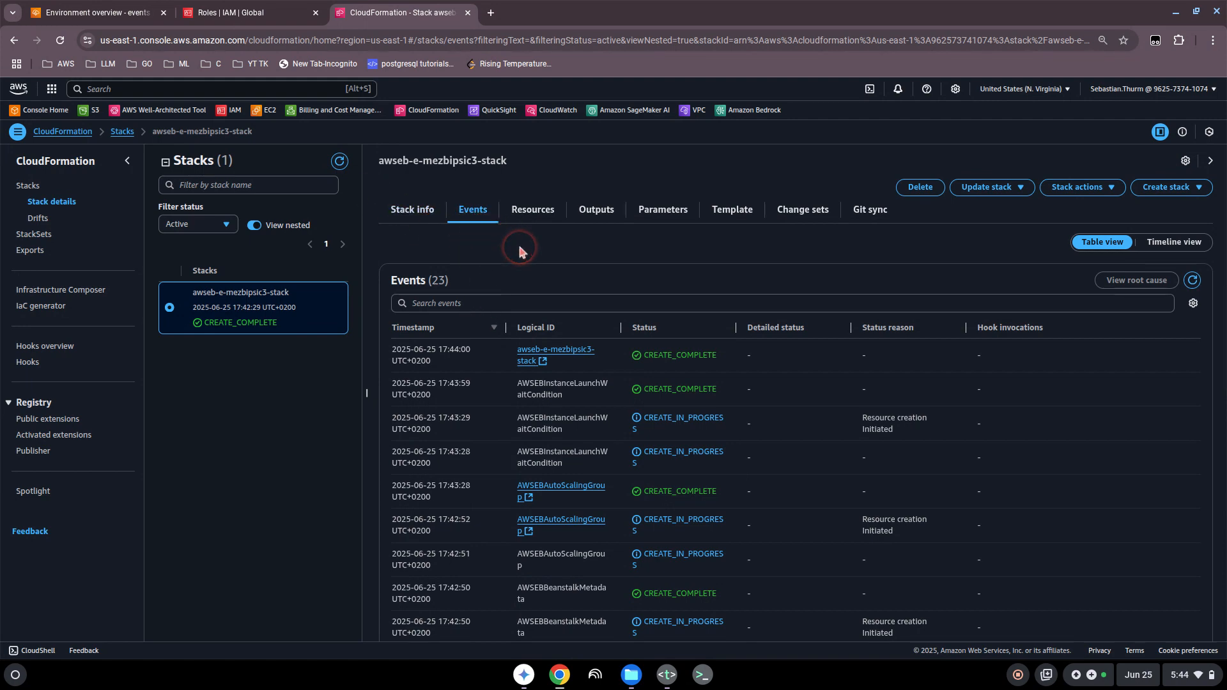
Step: Return to the Demo-app-env overview in Elastic Beanstalk, review its launch events, and dismiss the launch notification
click(93, 12)
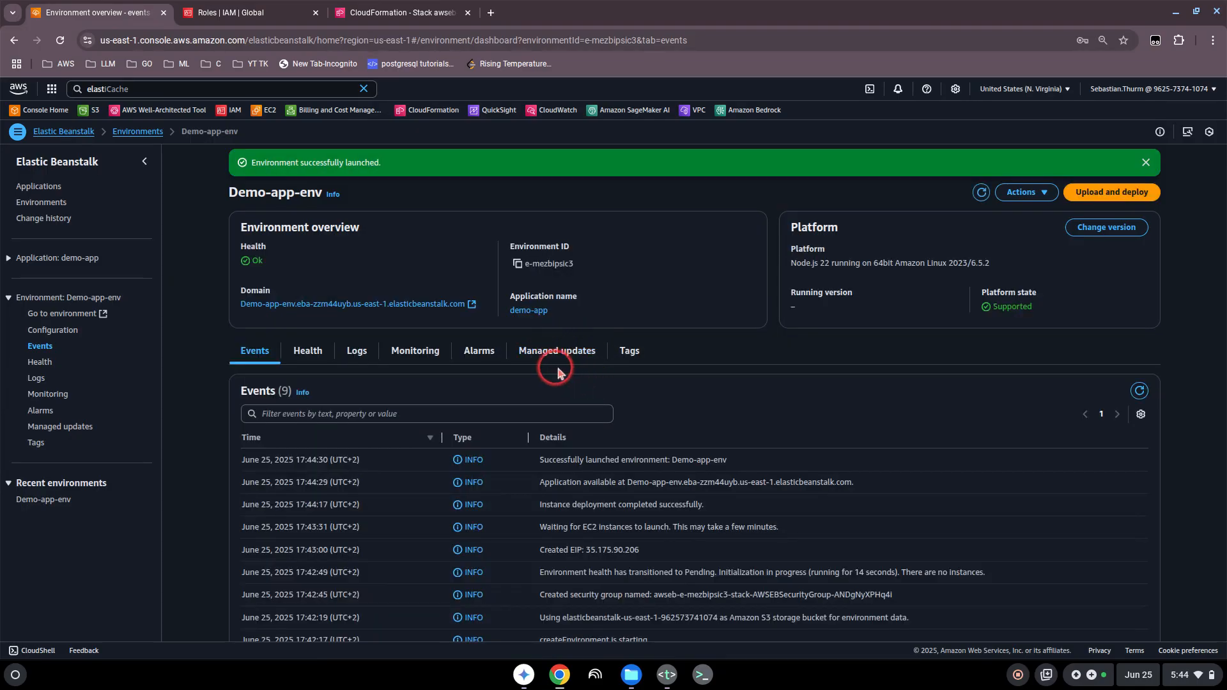
scroll(710, 406, down, 1)
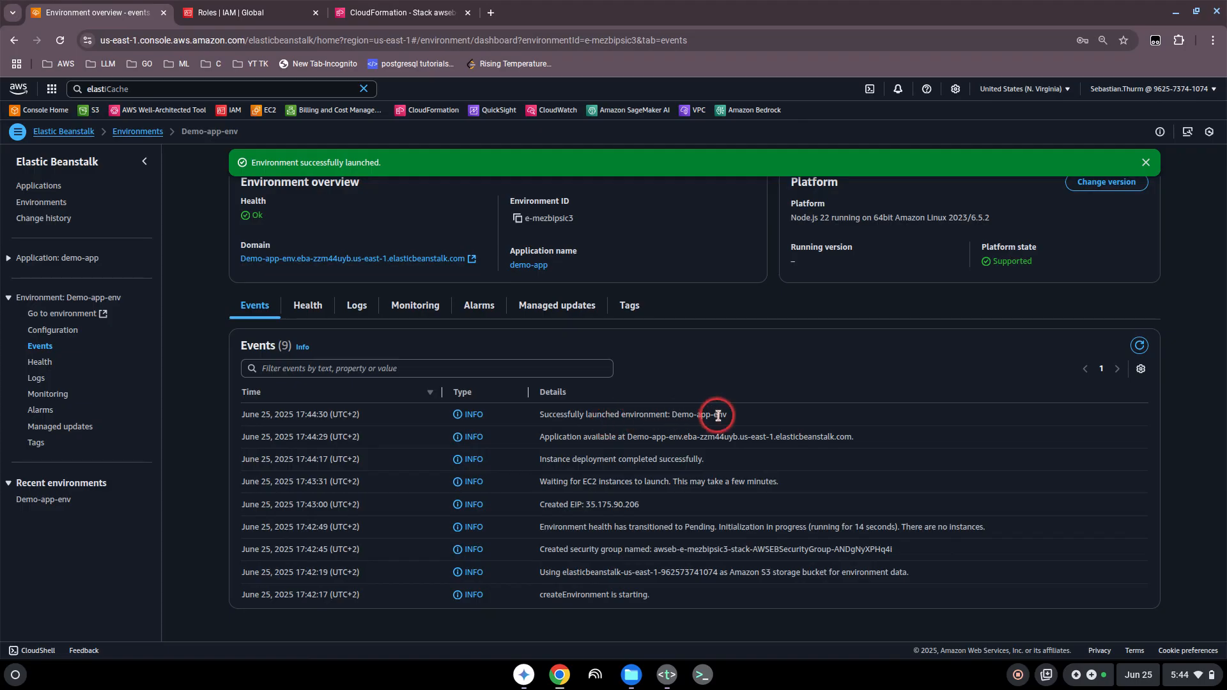
scroll(322, 281, up, 1)
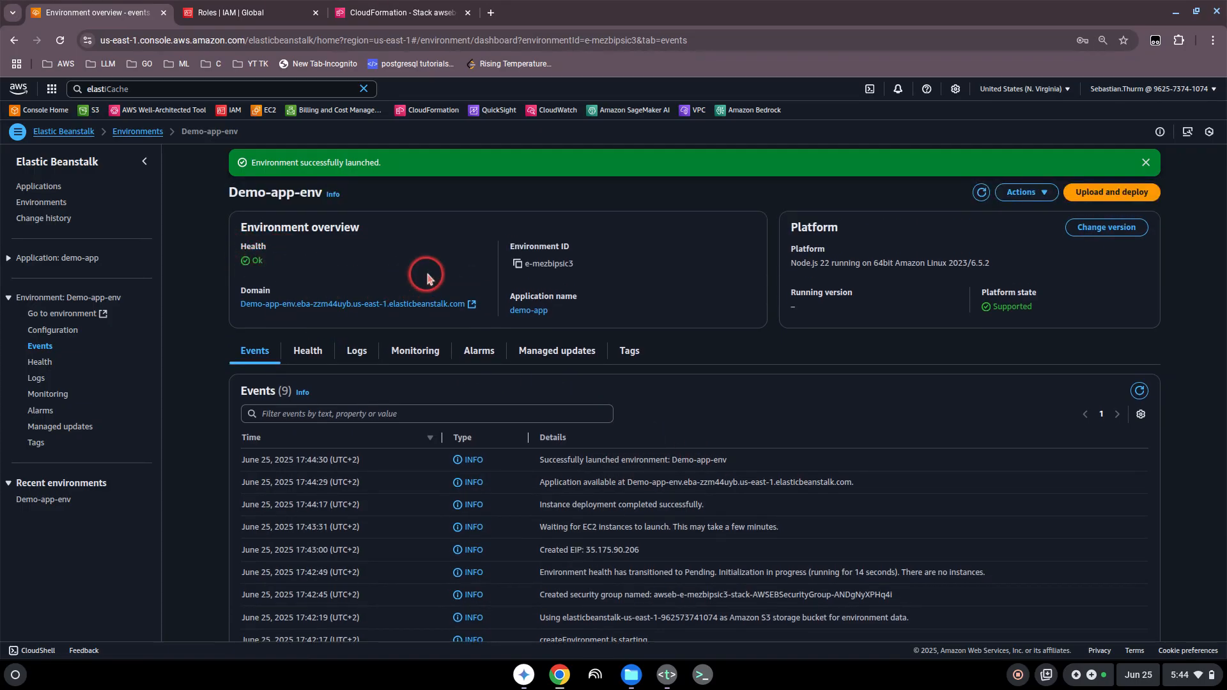
click(1145, 163)
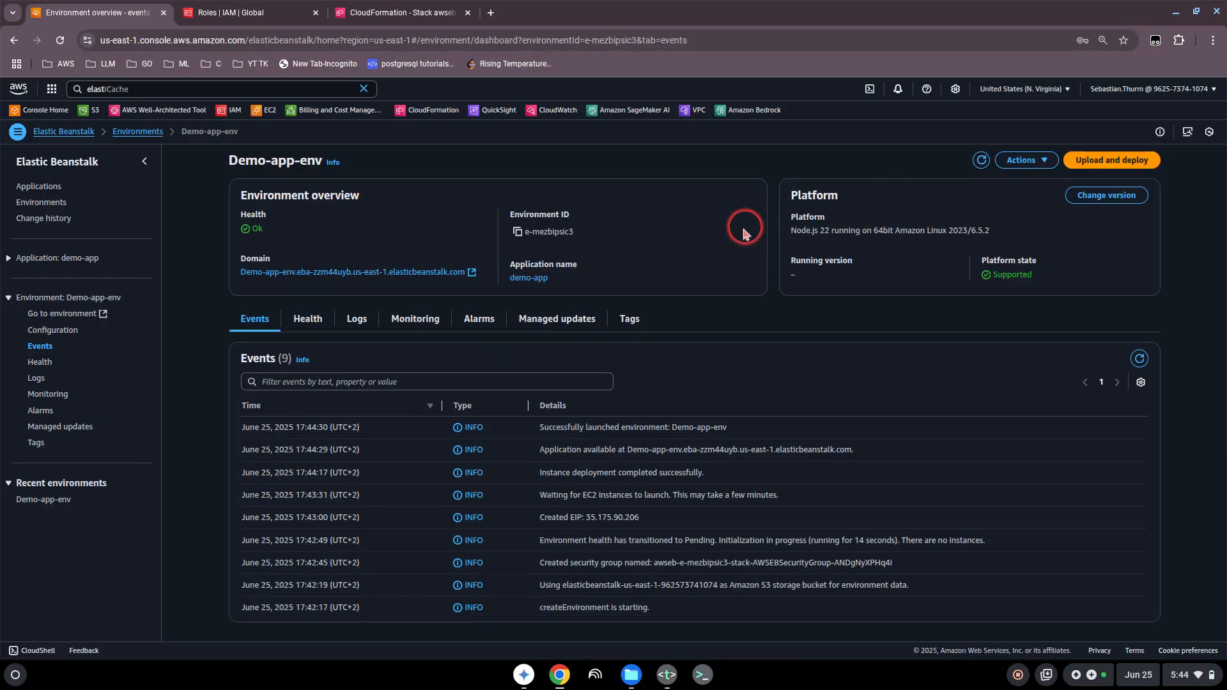
click(1107, 163)
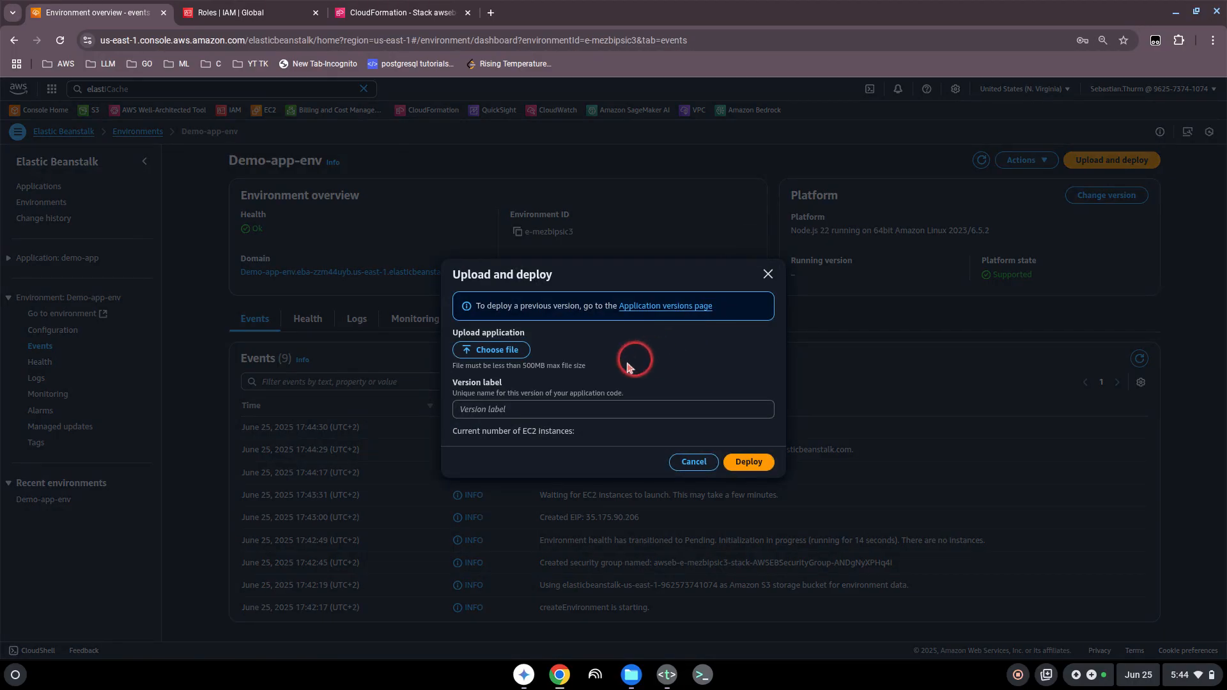
click(742, 462)
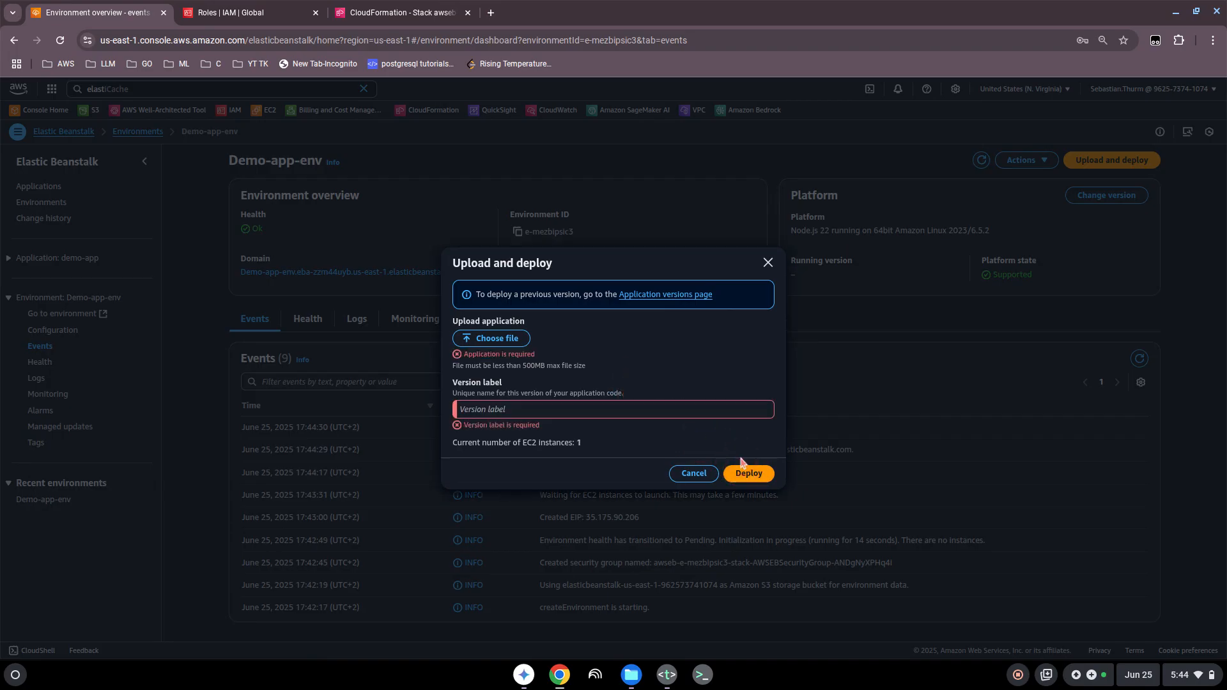
click(695, 473)
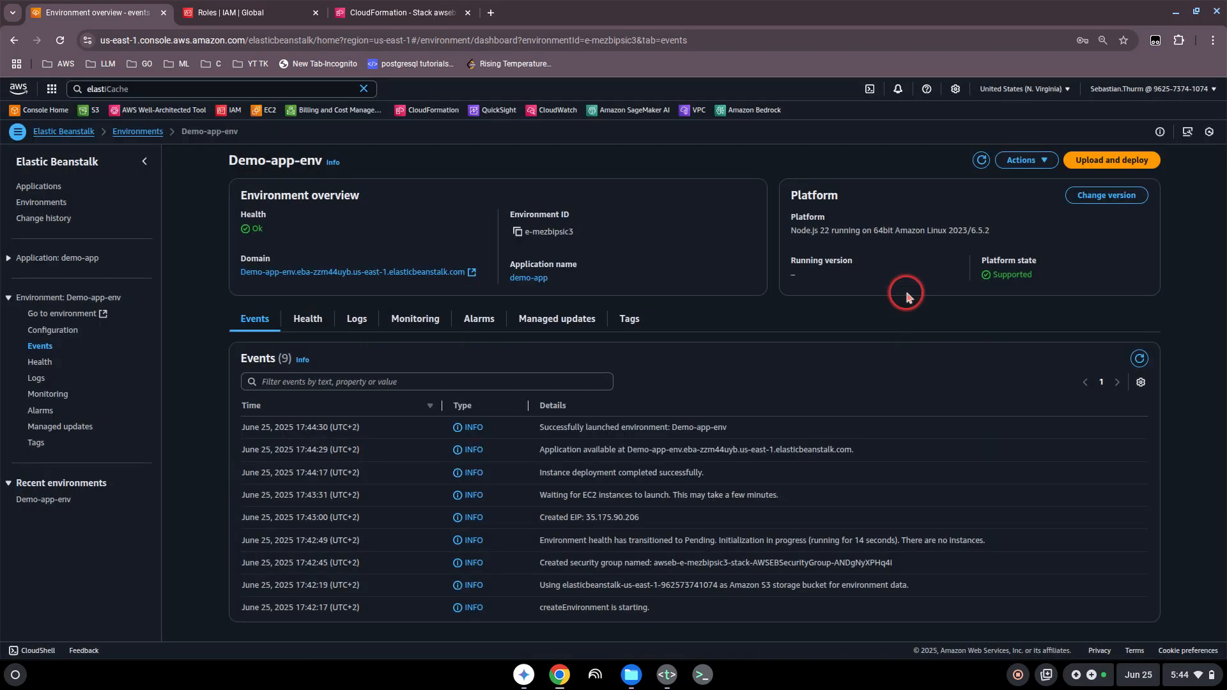
Step: Open Demo-app-env's domain link and look through the sample application's welcome page, from its benefits to its documentation resources
click(1026, 161)
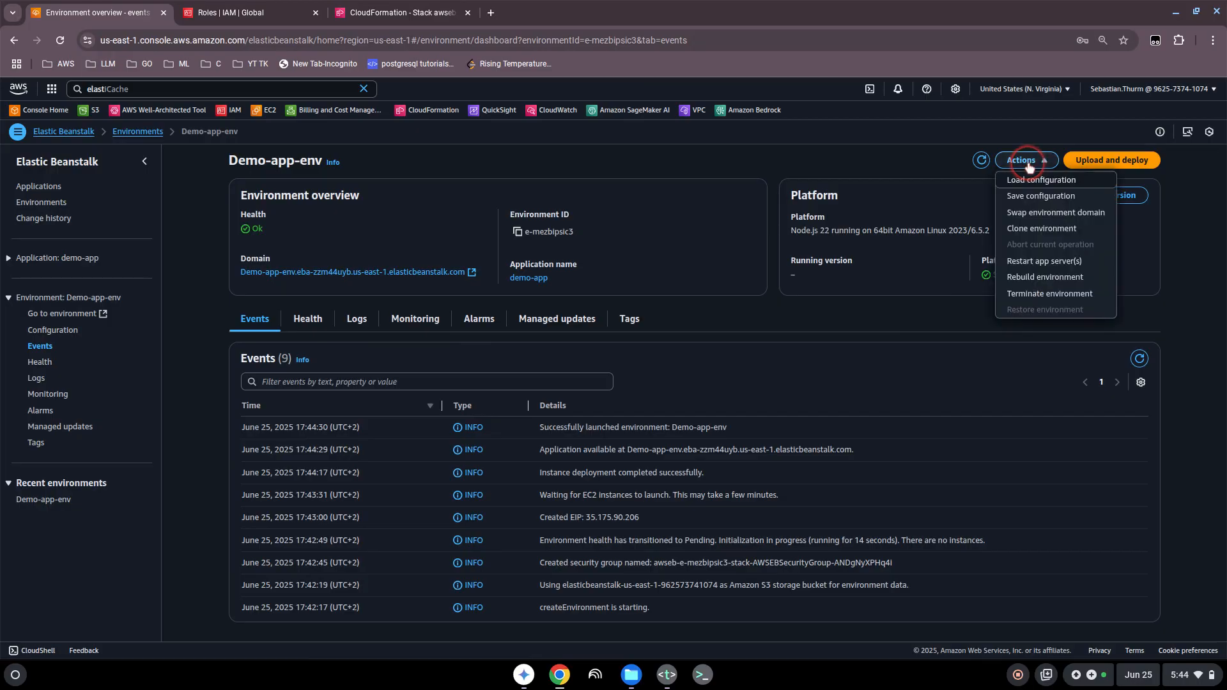
click(652, 193)
click(409, 273)
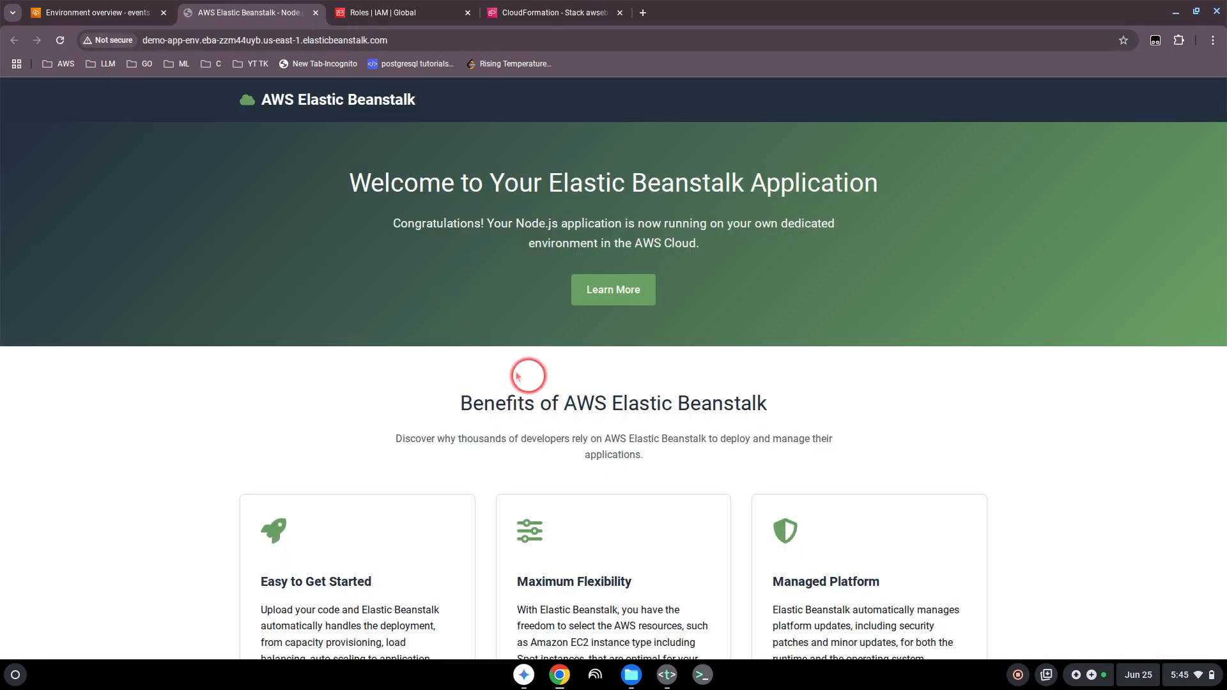
scroll(575, 365, down, 1)
scroll(575, 365, down, 5)
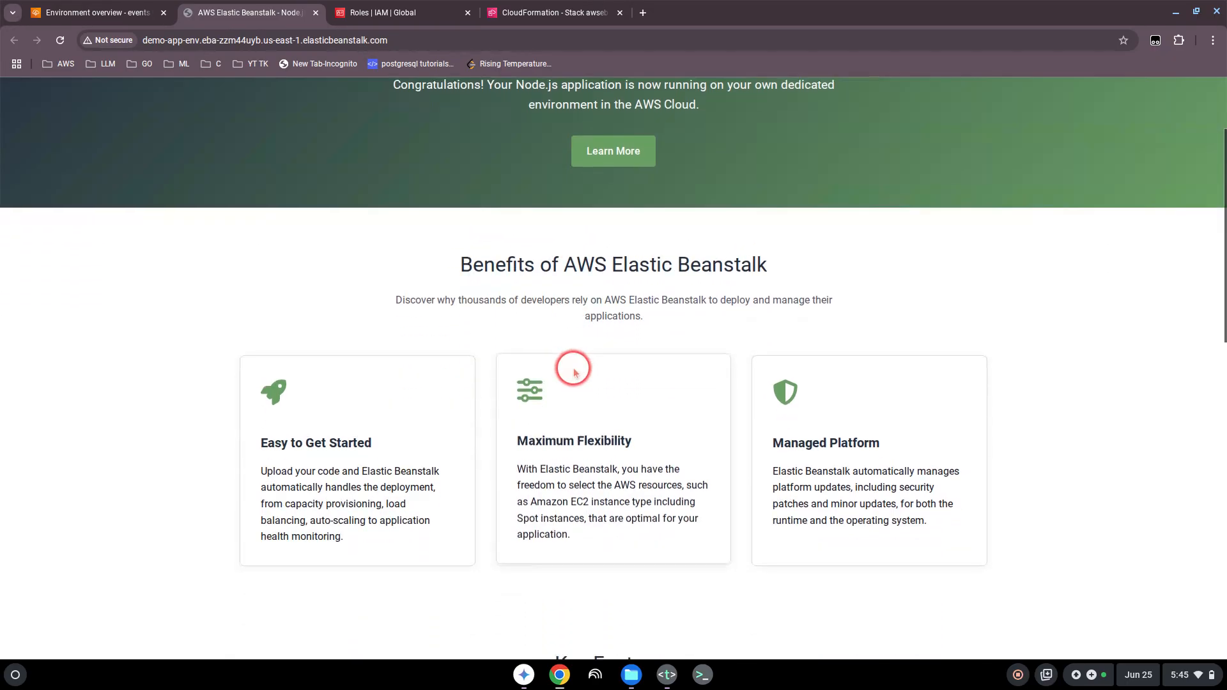
scroll(575, 371, up, 5)
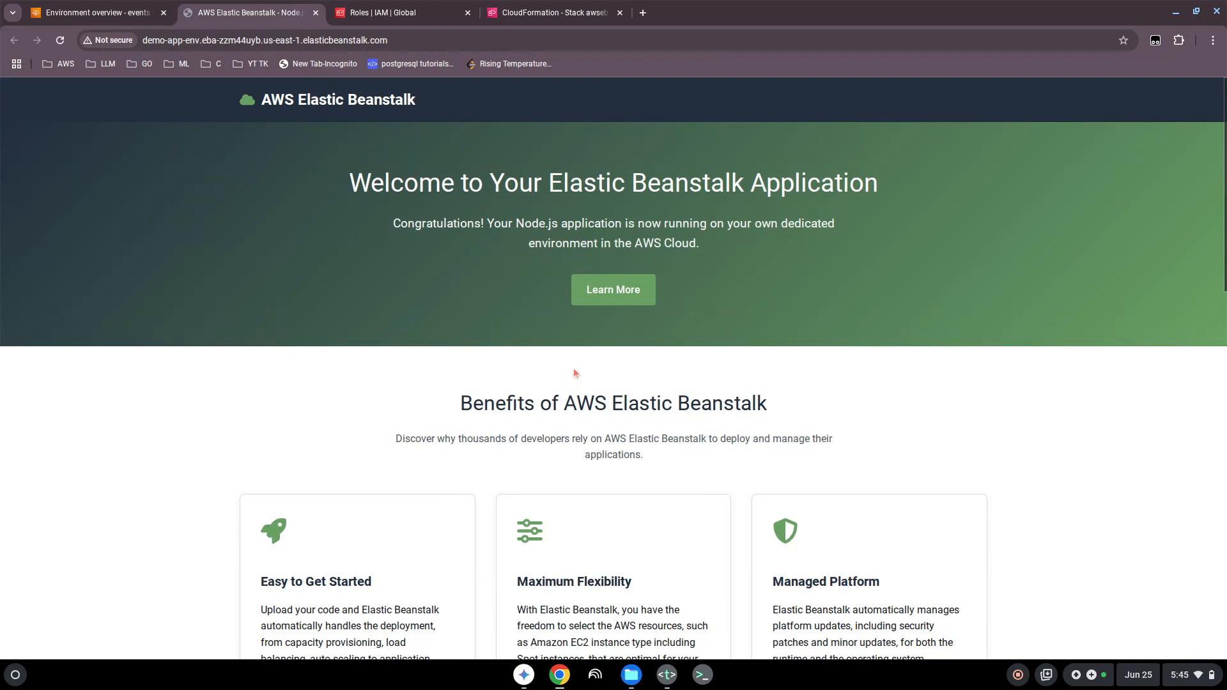
scroll(503, 365, down, 8)
scroll(504, 366, down, 5)
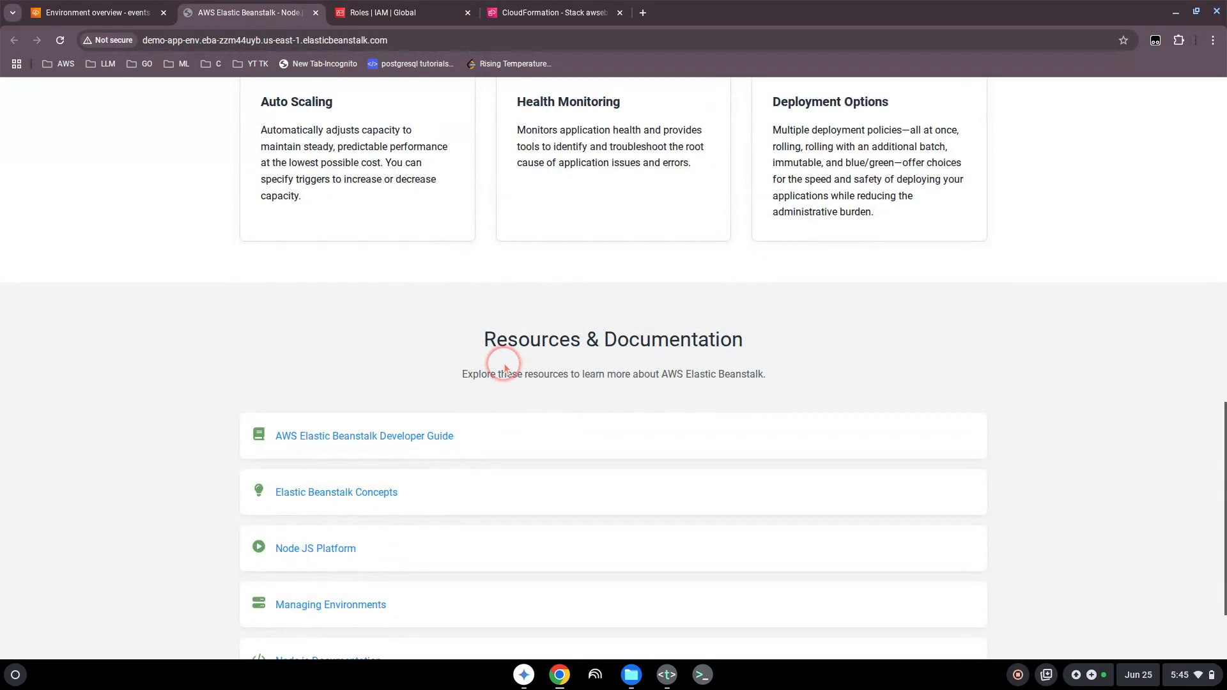
scroll(505, 366, up, 13)
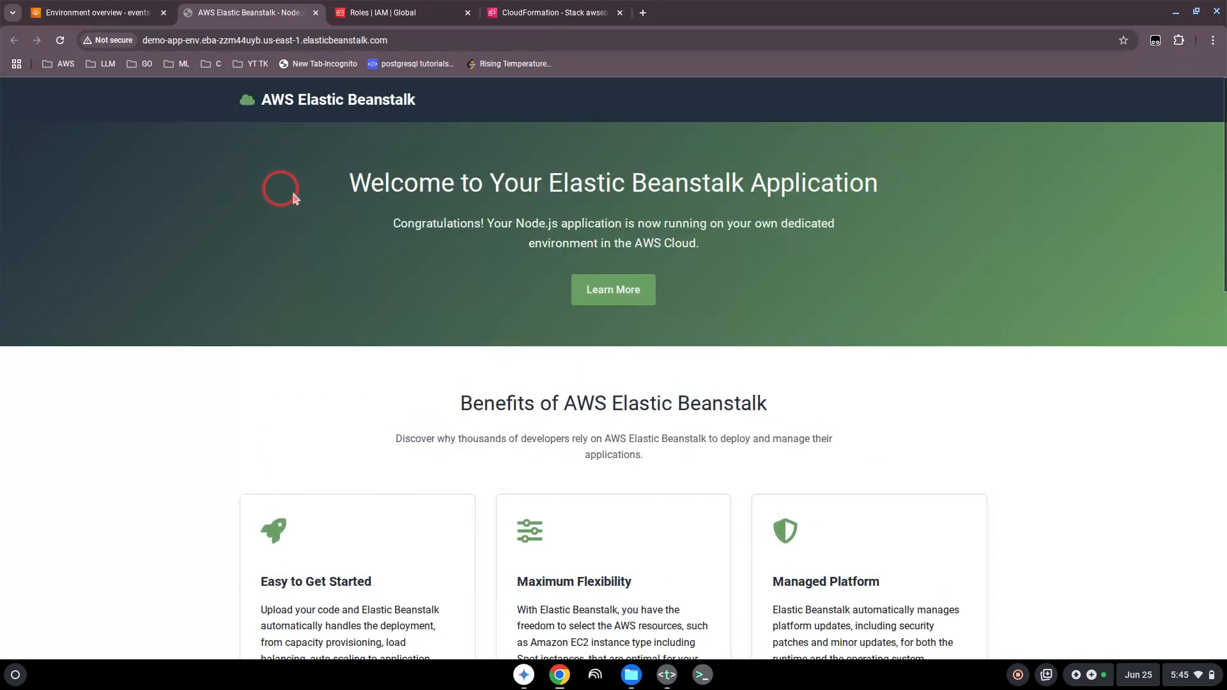
Step: Return to Demo-app-env in Elastic Beanstalk, open its monitoring view, refresh the service metrics, and review the charts
click(134, 19)
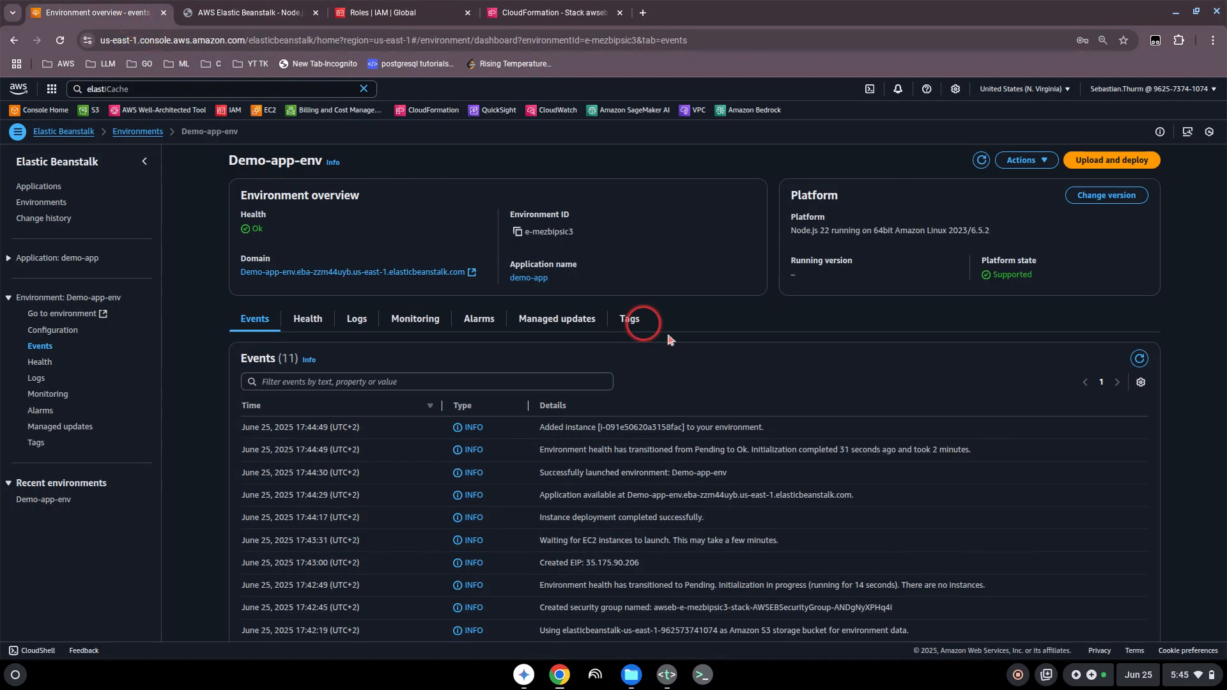
click(417, 324)
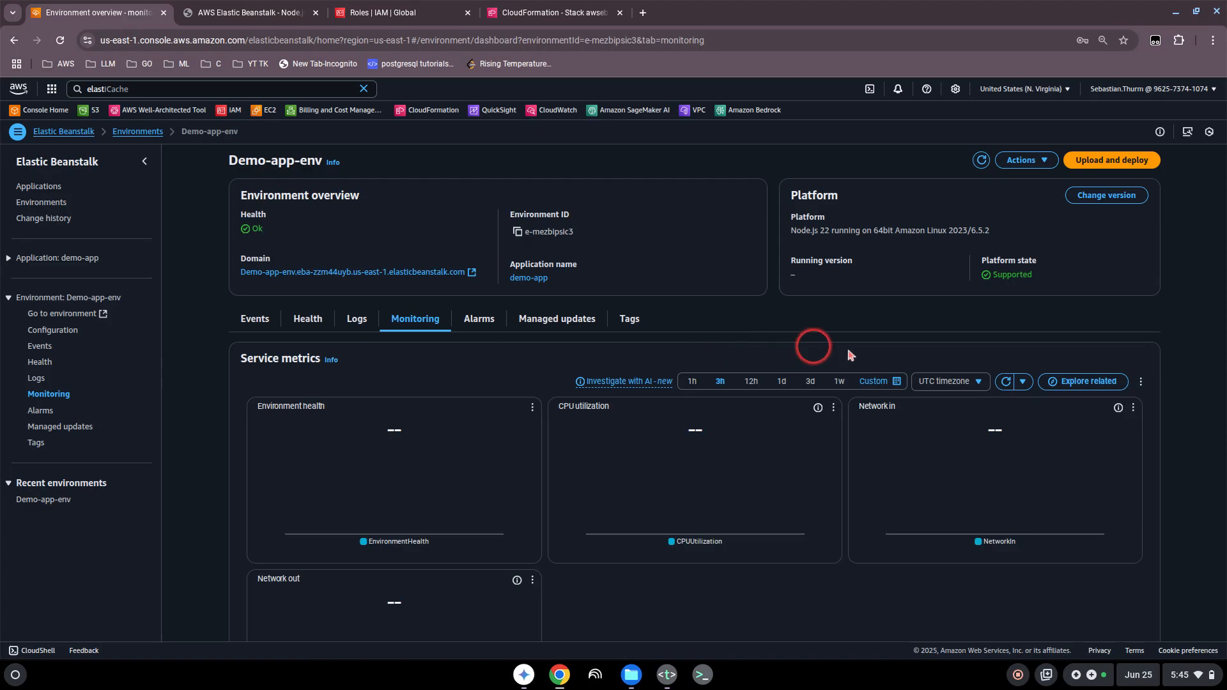
click(1006, 382)
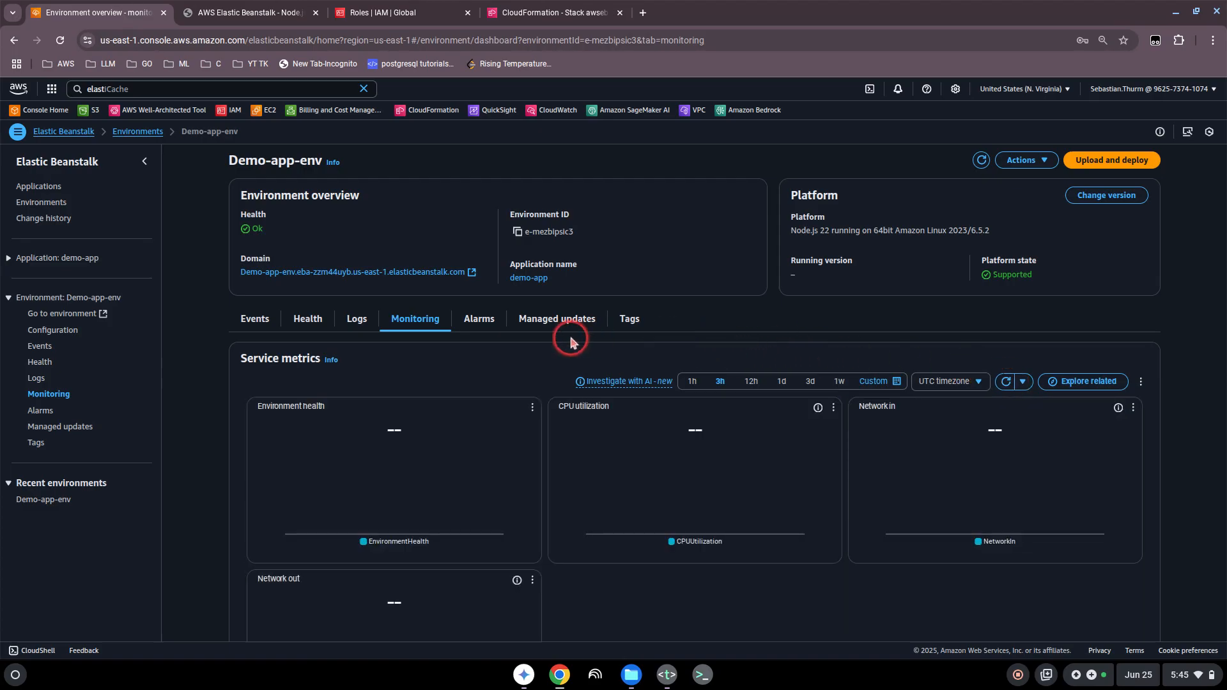
scroll(745, 568, down, 1)
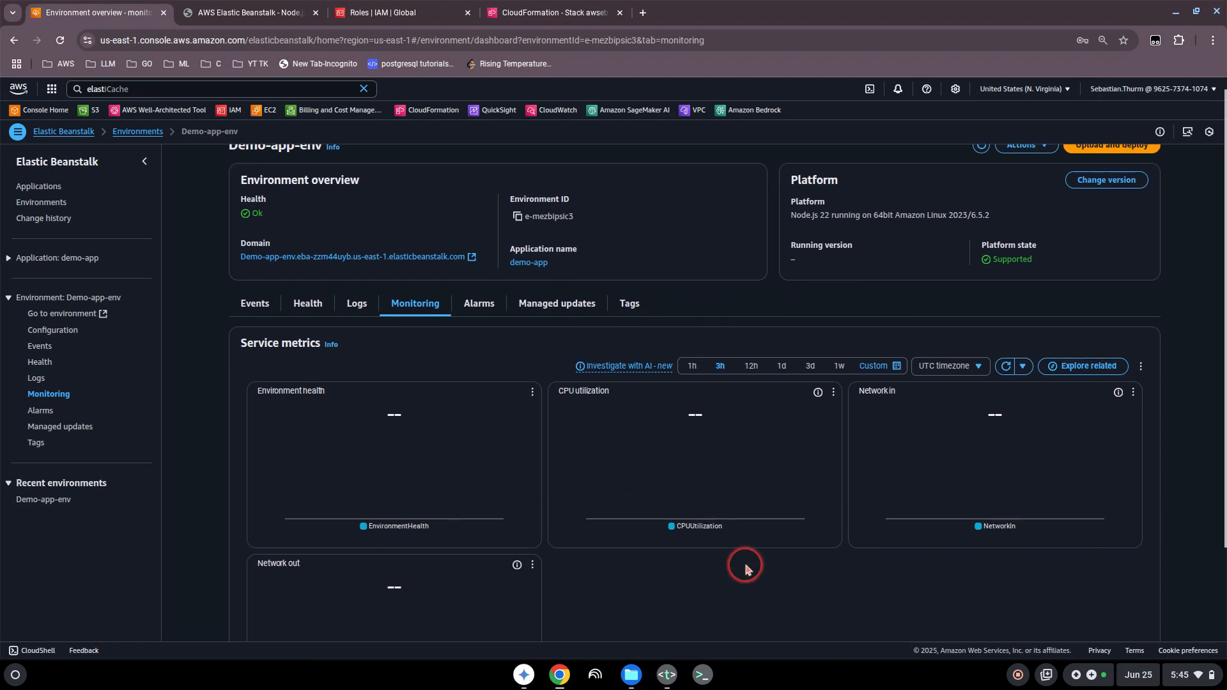
scroll(745, 568, down, 2)
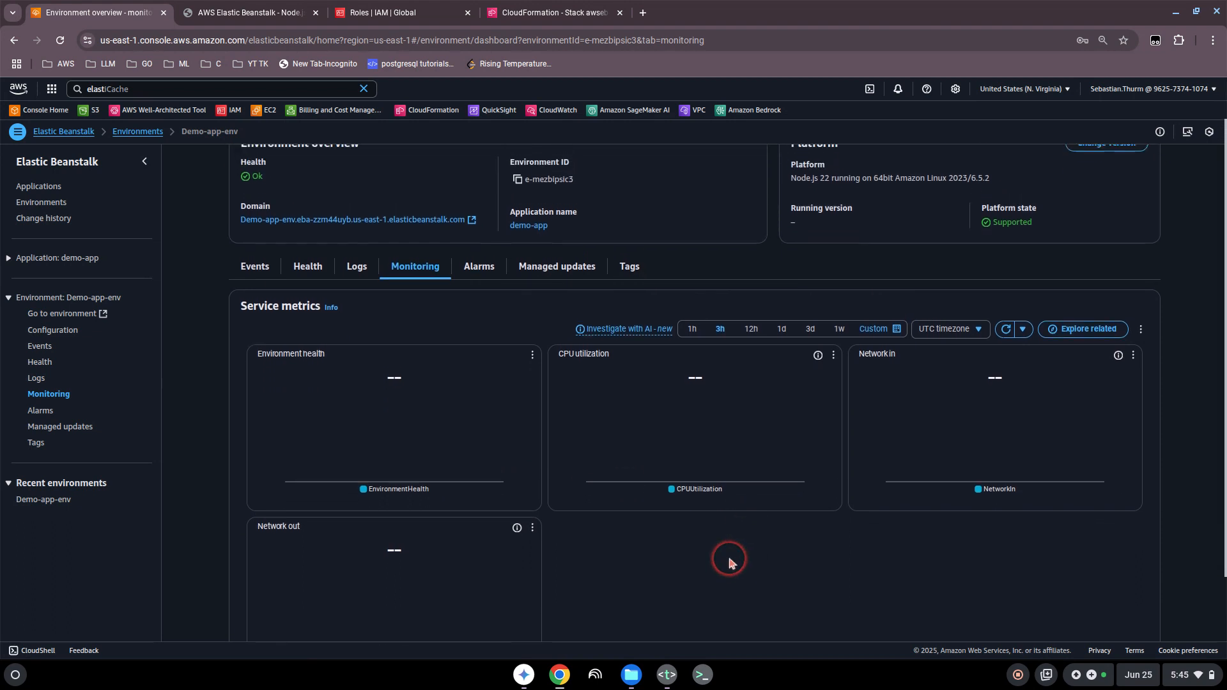
scroll(728, 561, up, 3)
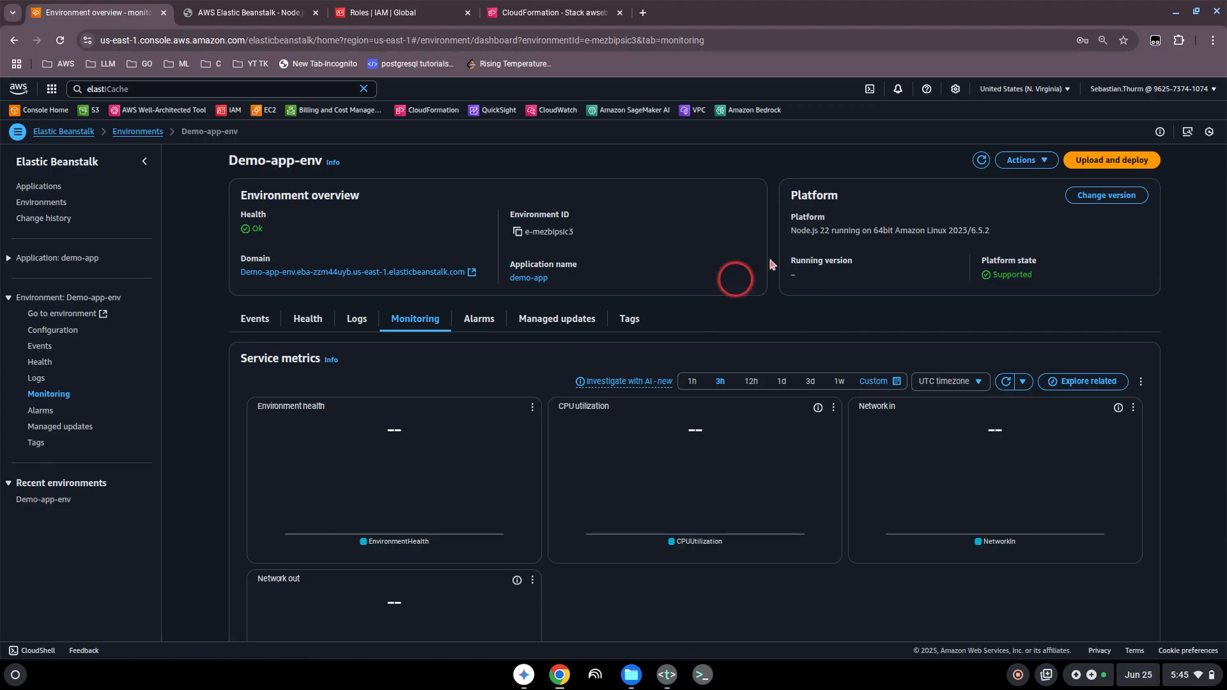
click(1044, 161)
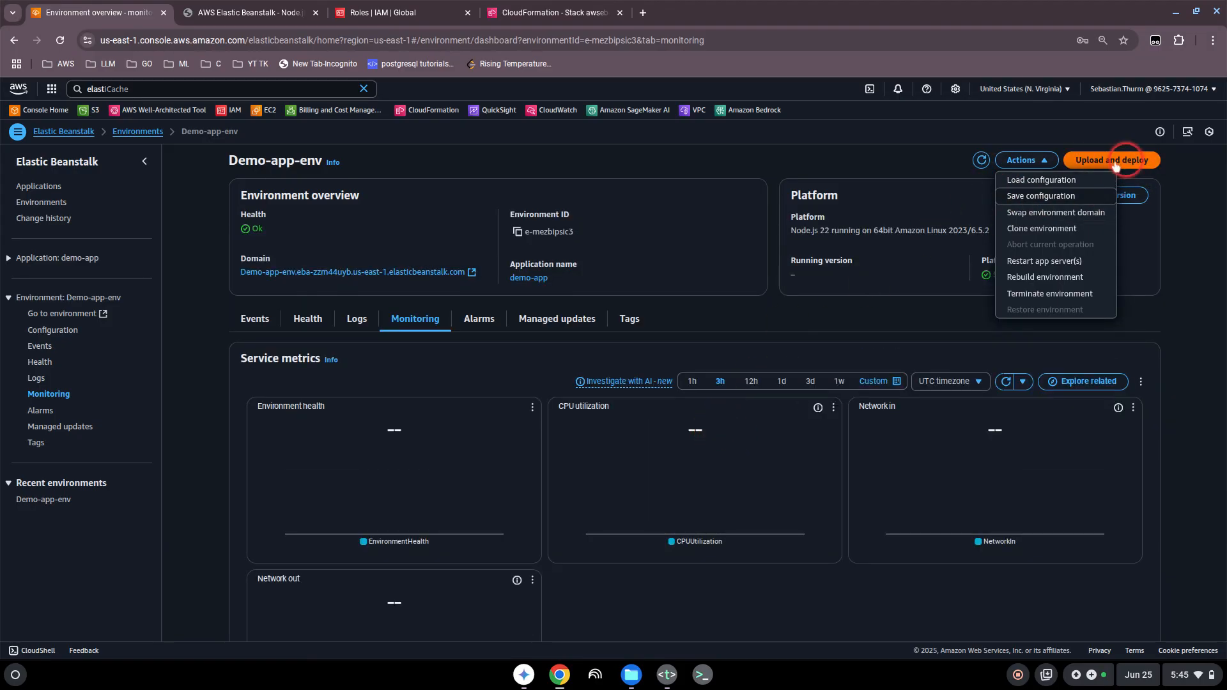
click(838, 275)
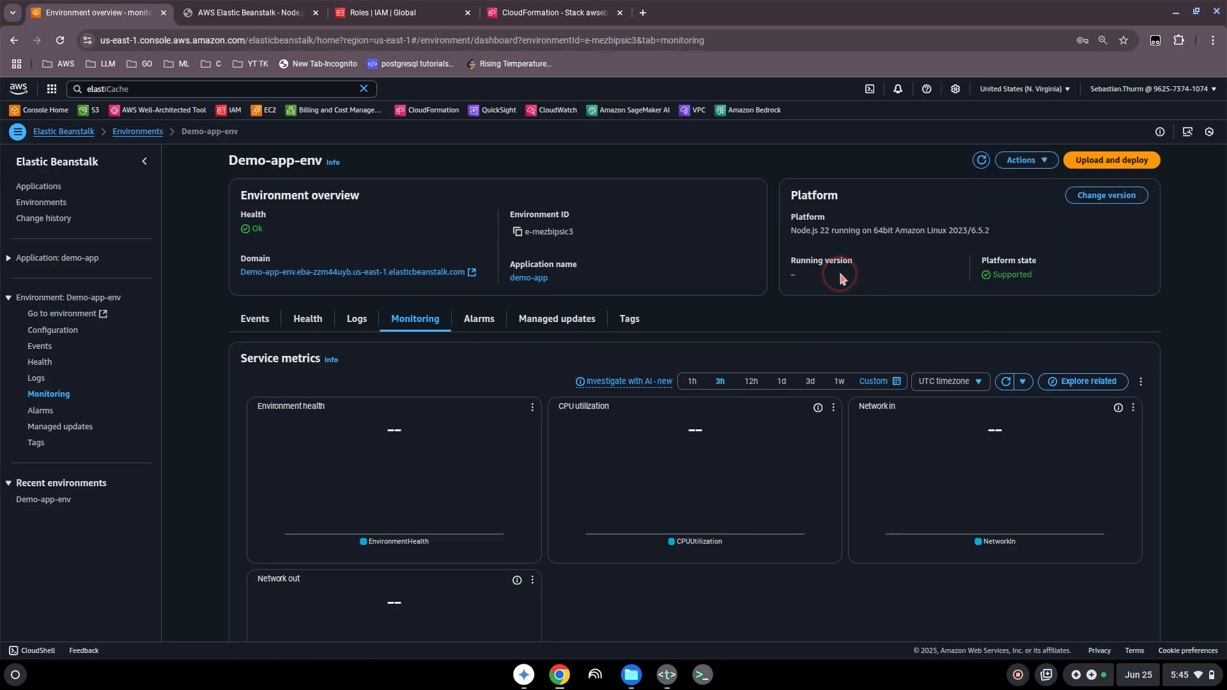
click(715, 297)
Step: From Demo-app-env's health view, open its EC2 instance, examine the instance summary and details, and return to the health view
click(302, 326)
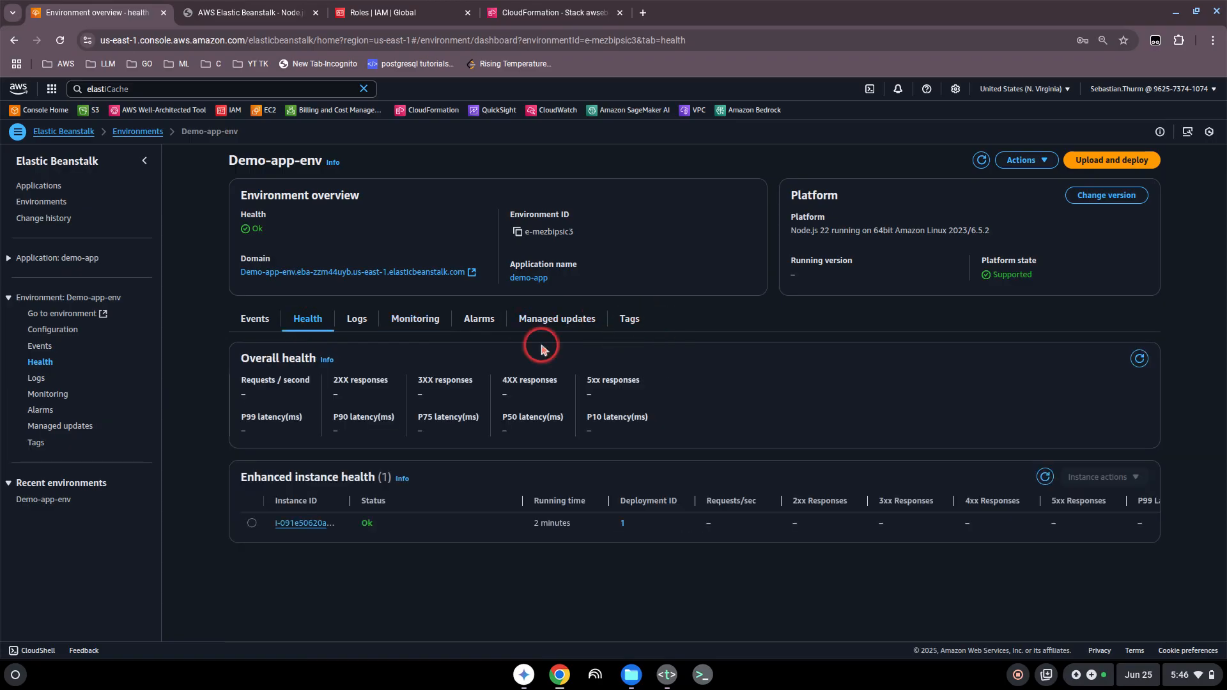
click(305, 523)
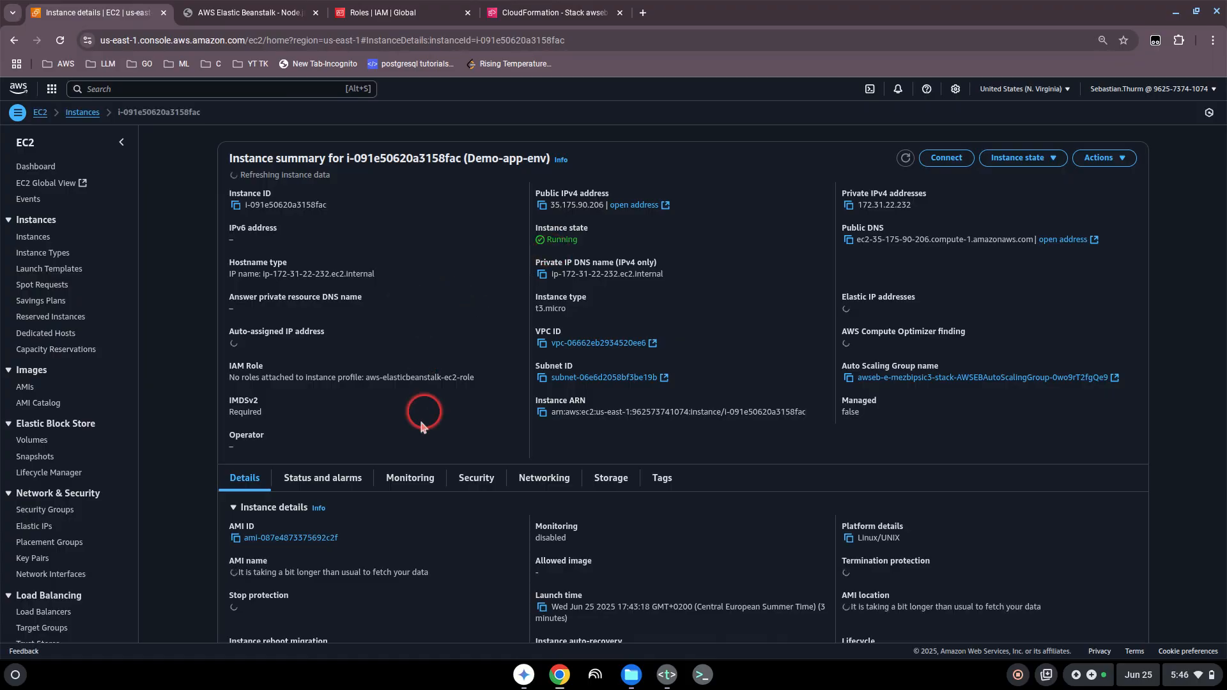
scroll(505, 433, down, 1)
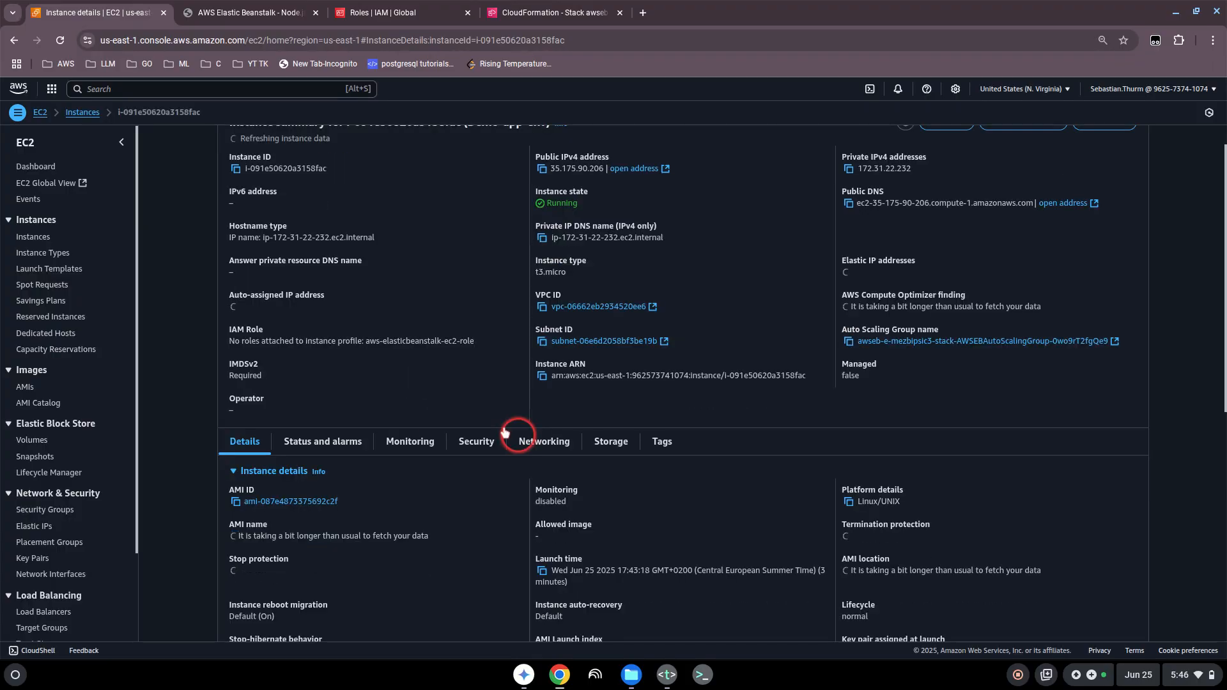
scroll(454, 375, up, 1)
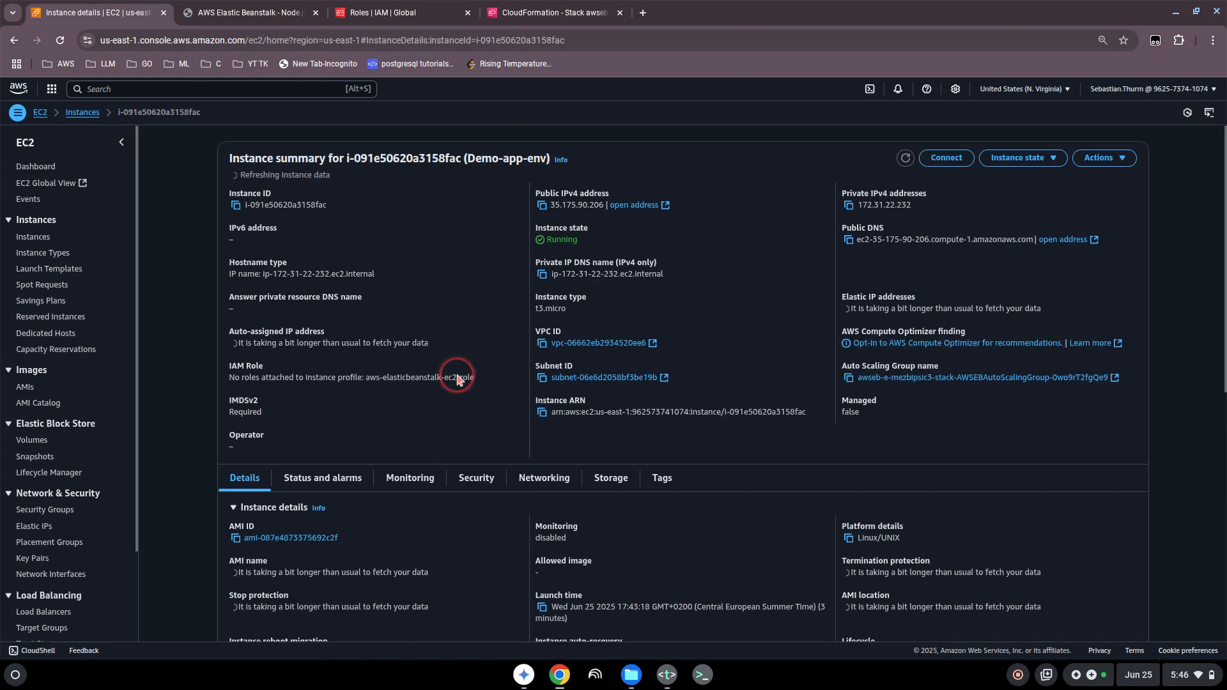
scroll(456, 378, down, 5)
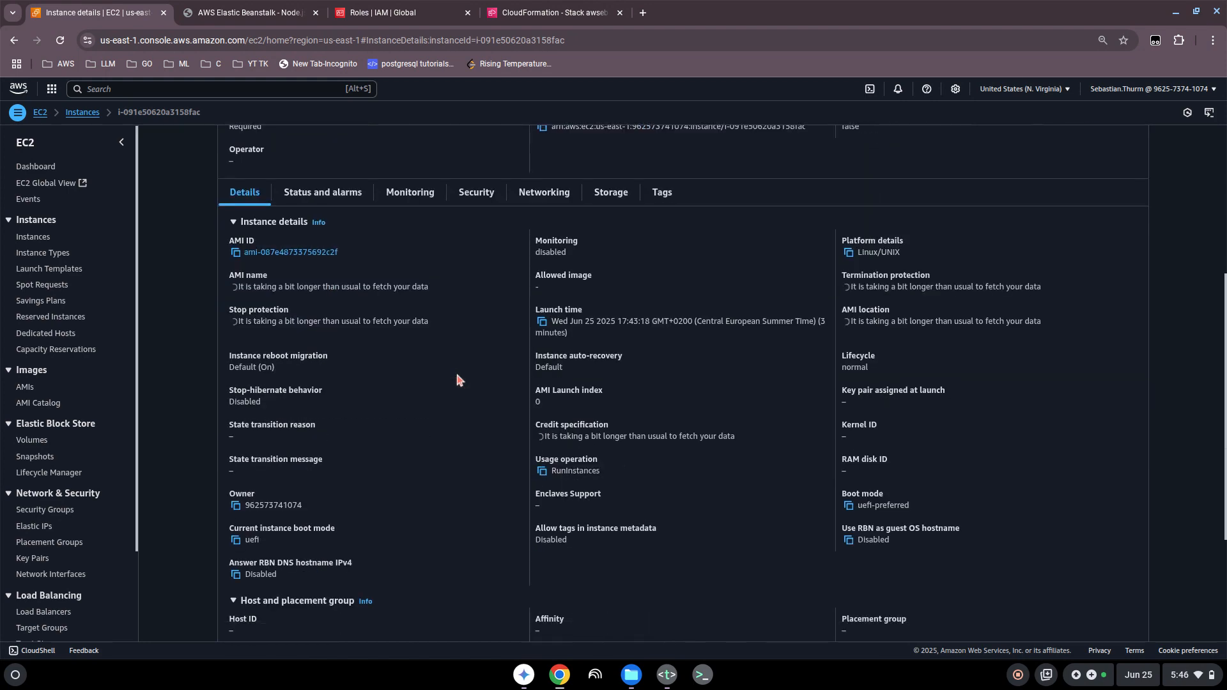
scroll(456, 378, up, 5)
click(608, 480)
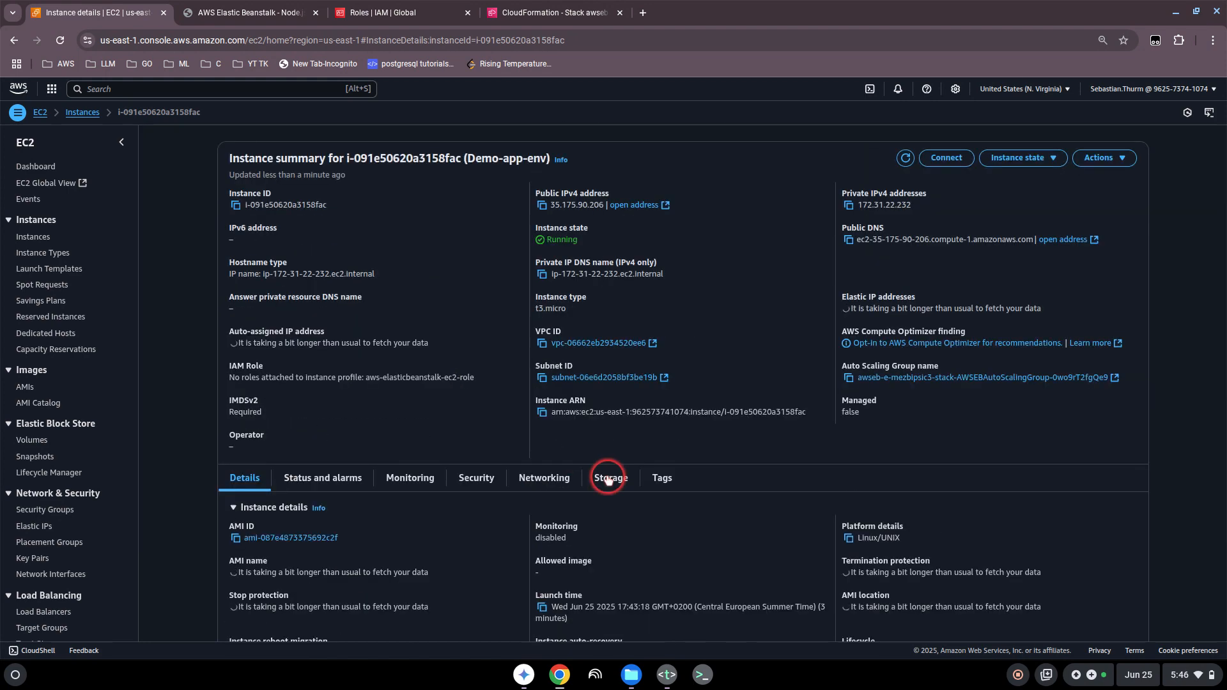
scroll(447, 390, down, 3)
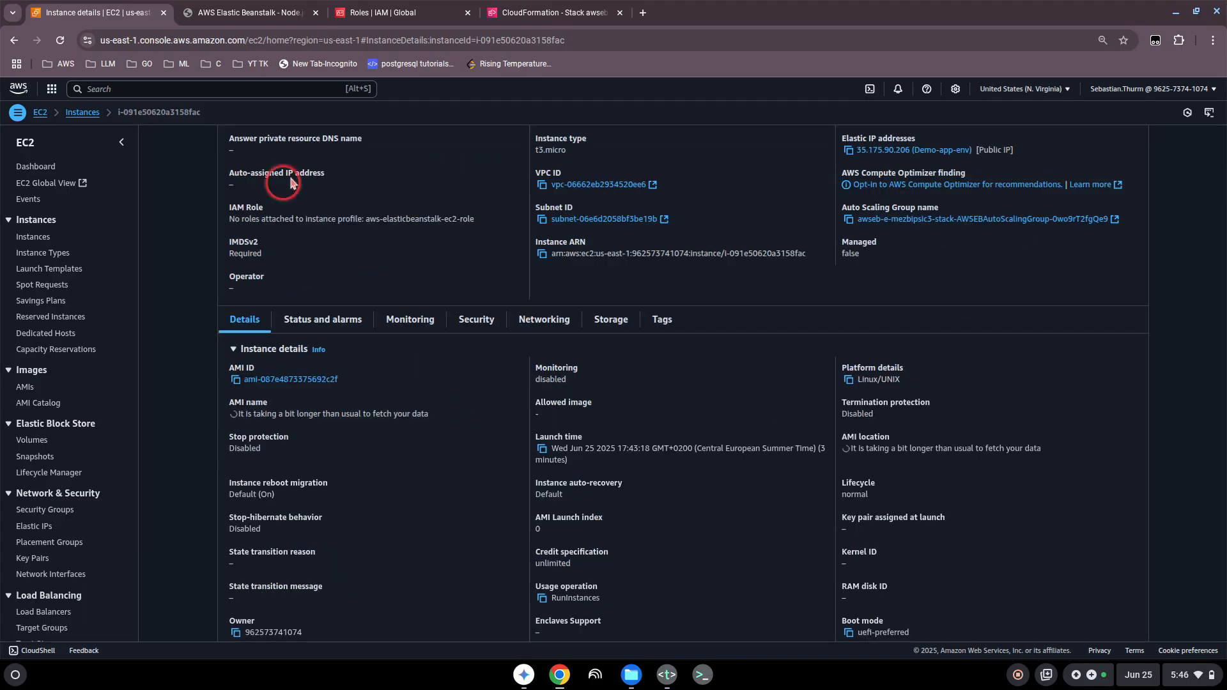
scroll(289, 182, up, 3)
click(14, 40)
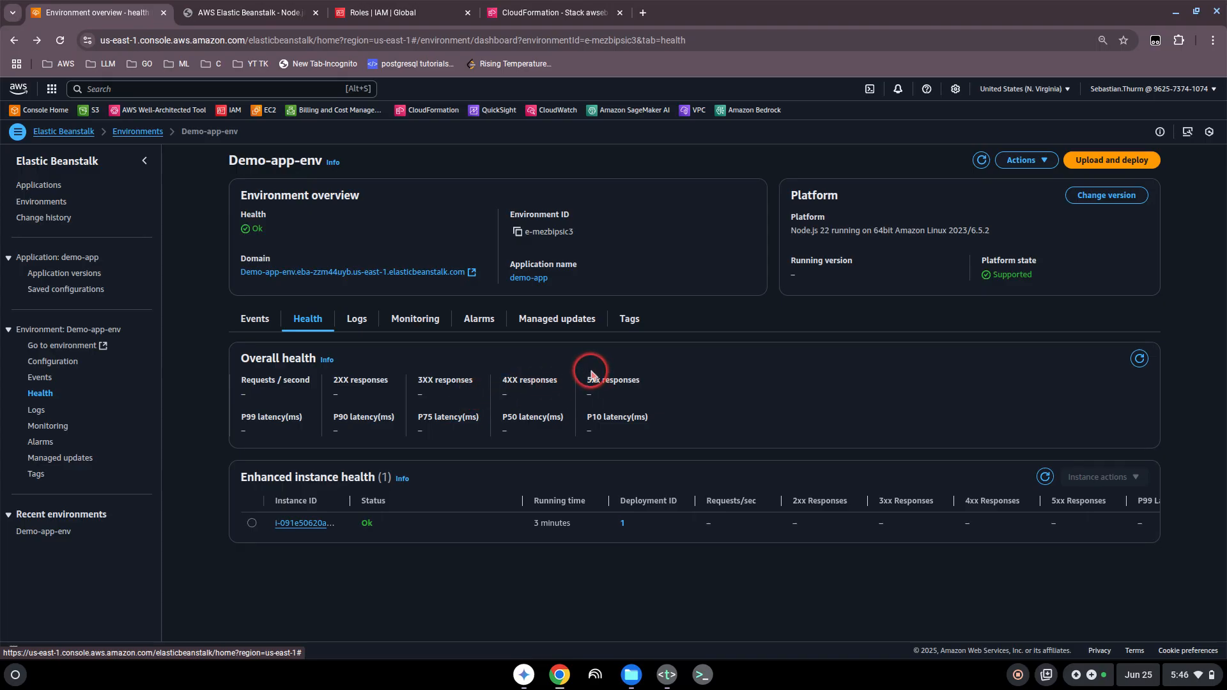
Step: Switch to the environment's CloudFormation stack, dismiss the browser performance alert, and review the refreshed events and the stack overview
click(558, 19)
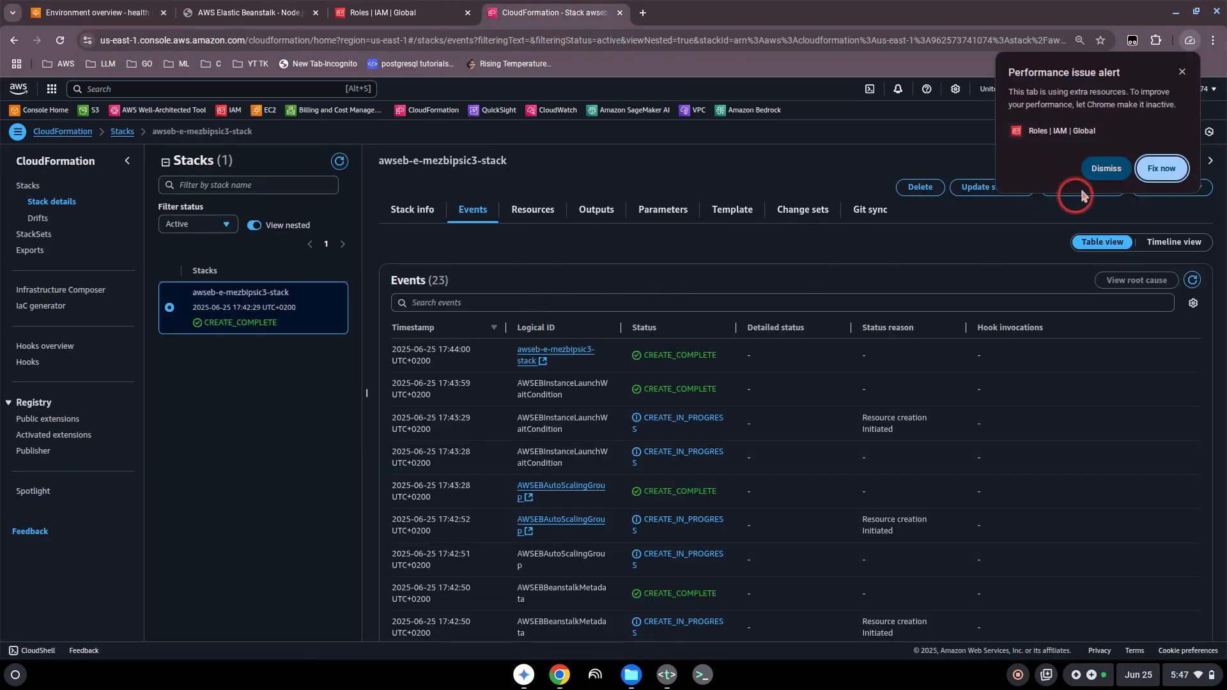
click(1106, 169)
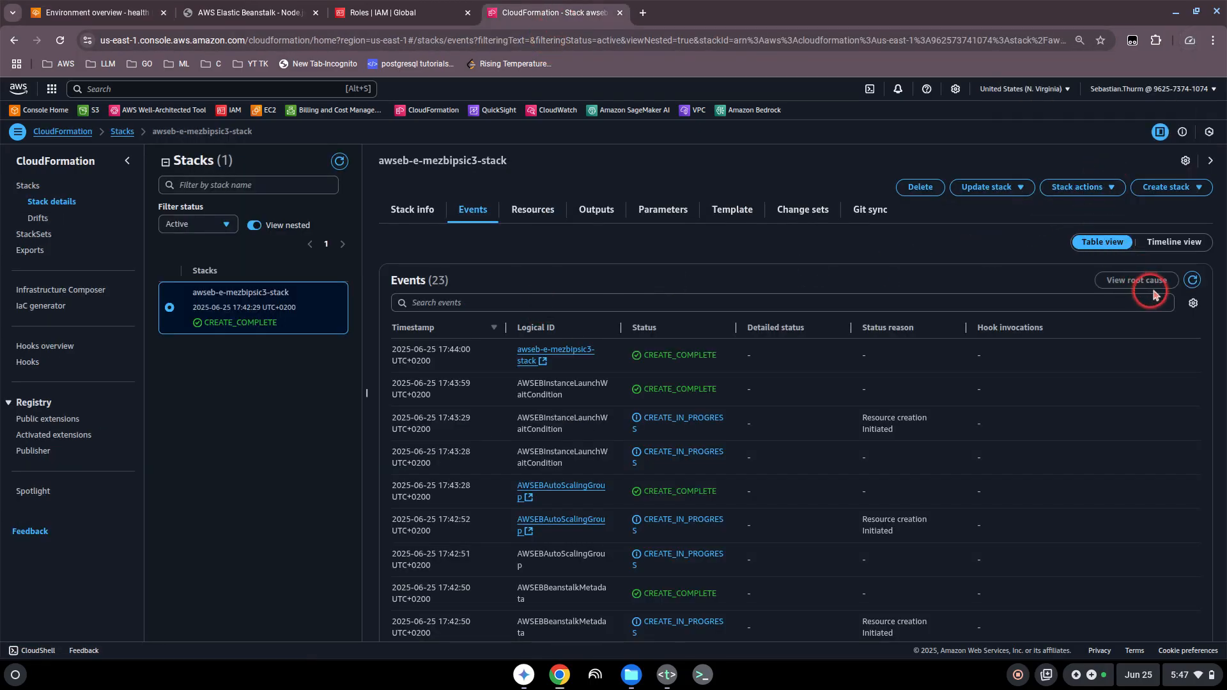
click(1193, 280)
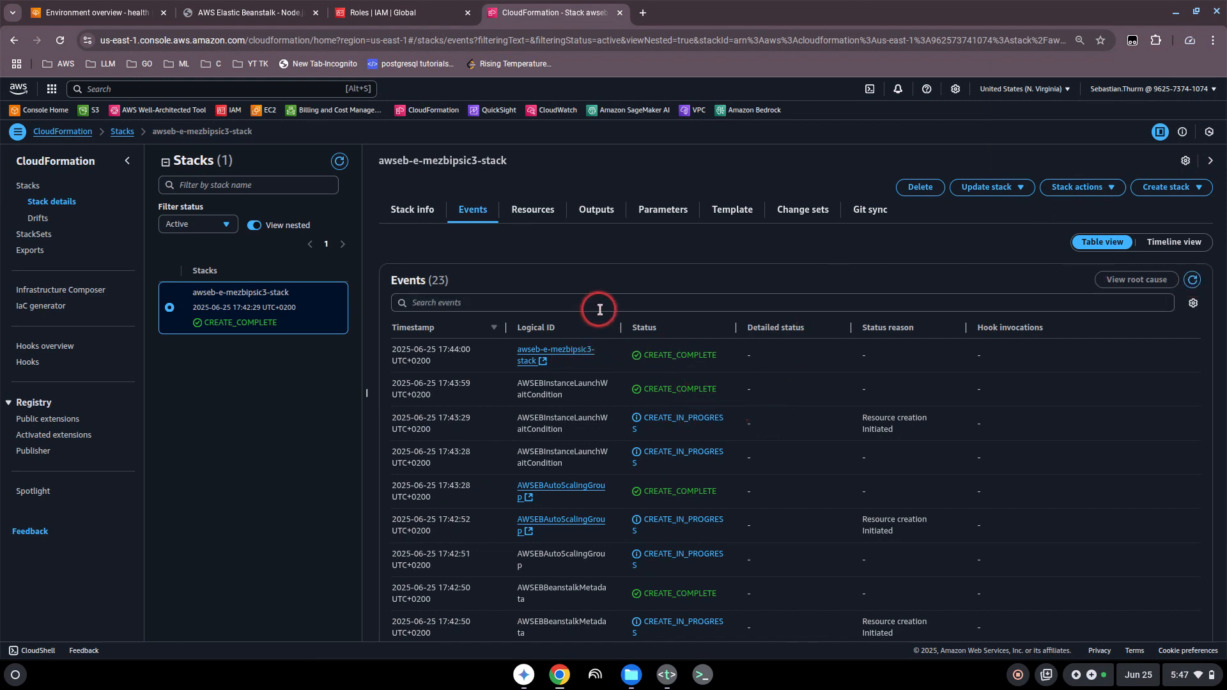
scroll(704, 376, down, 2)
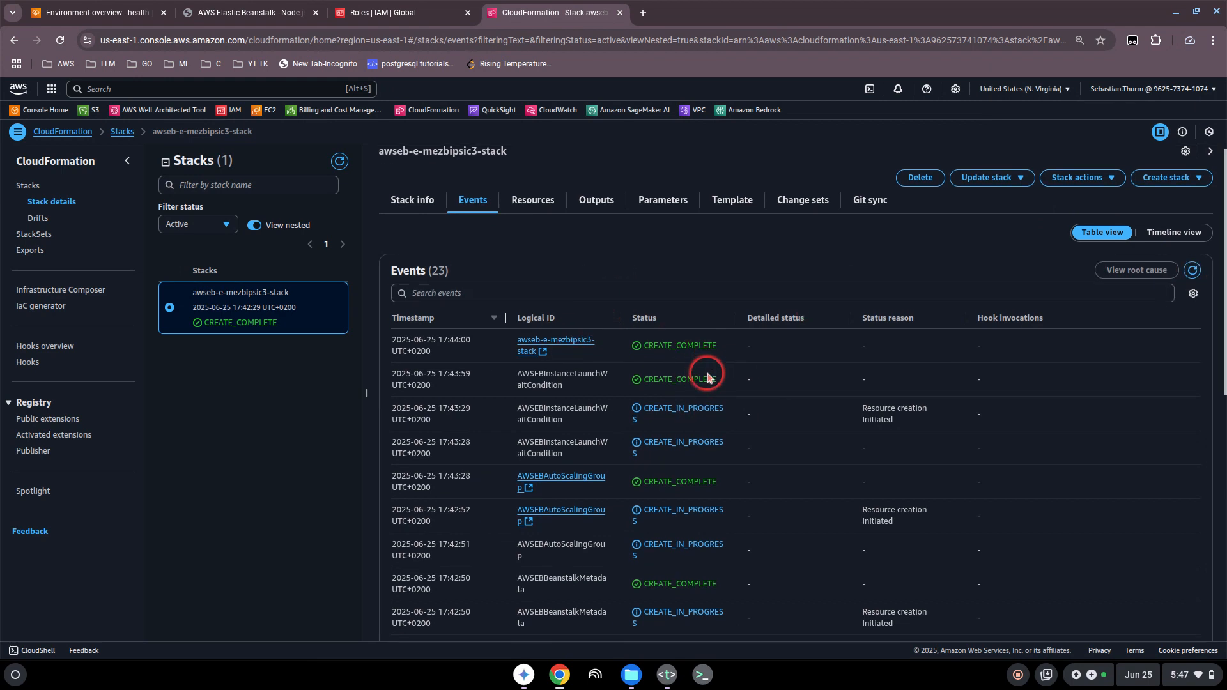
scroll(674, 352, up, 2)
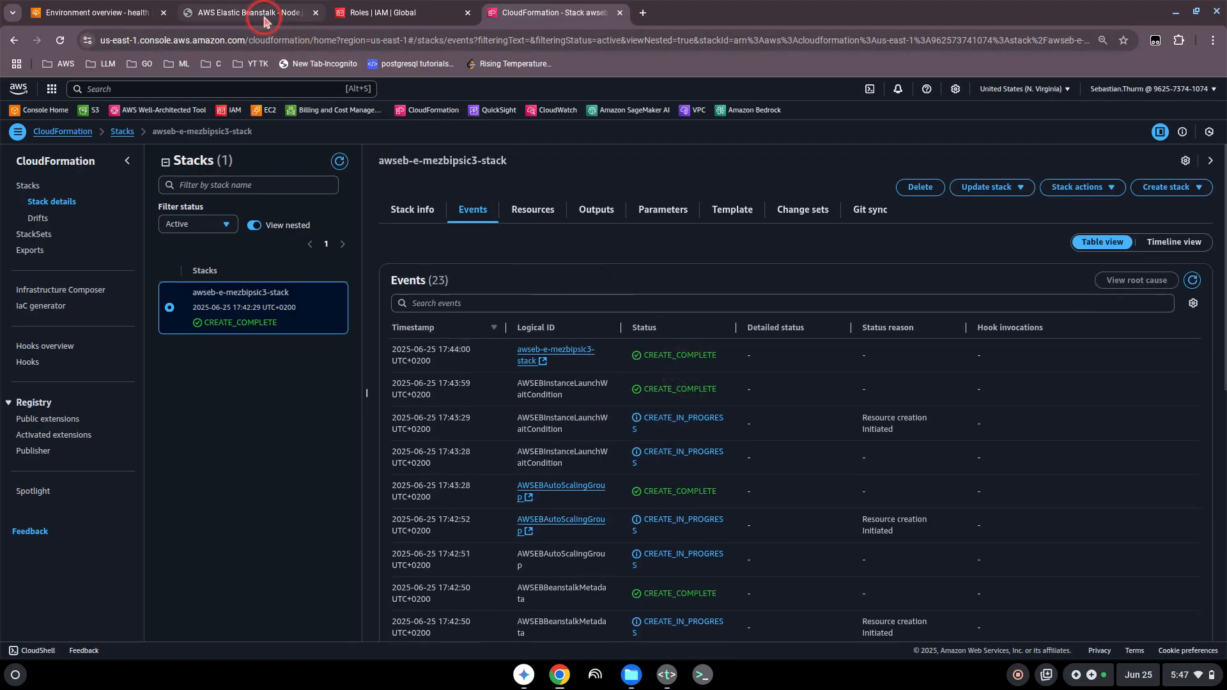
click(408, 209)
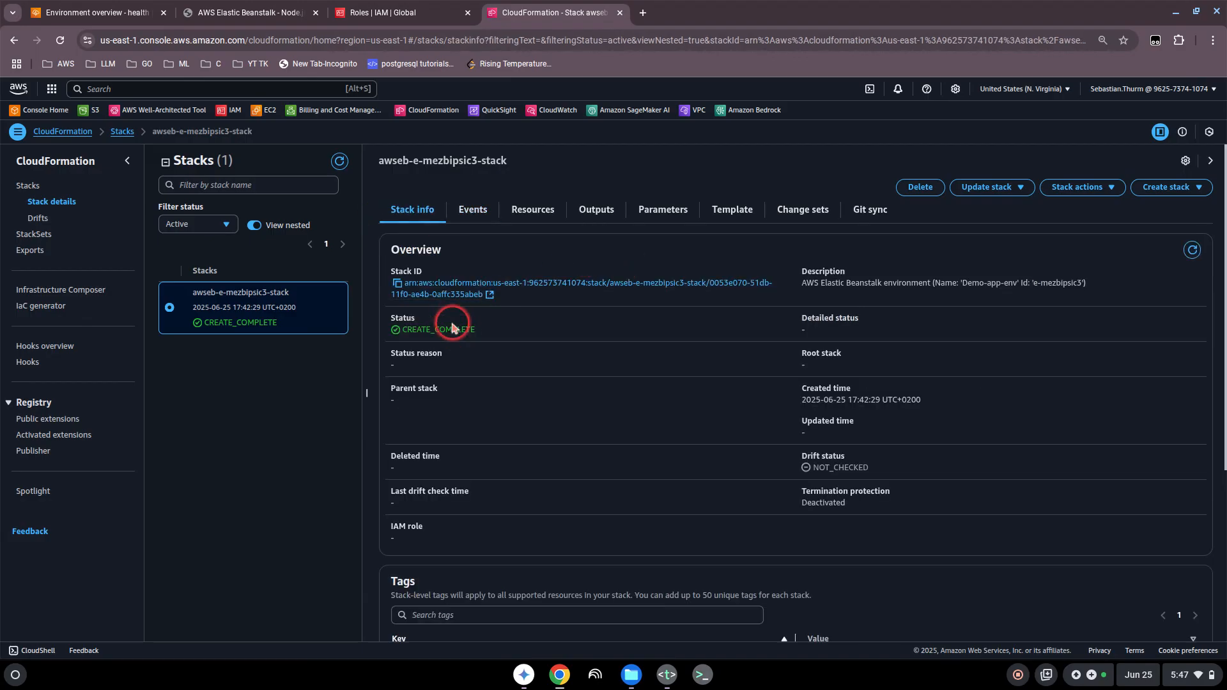
Step: Return to Elastic Beanstalk and terminate the environment, entering Demo-app-env as the confirmation name
click(97, 12)
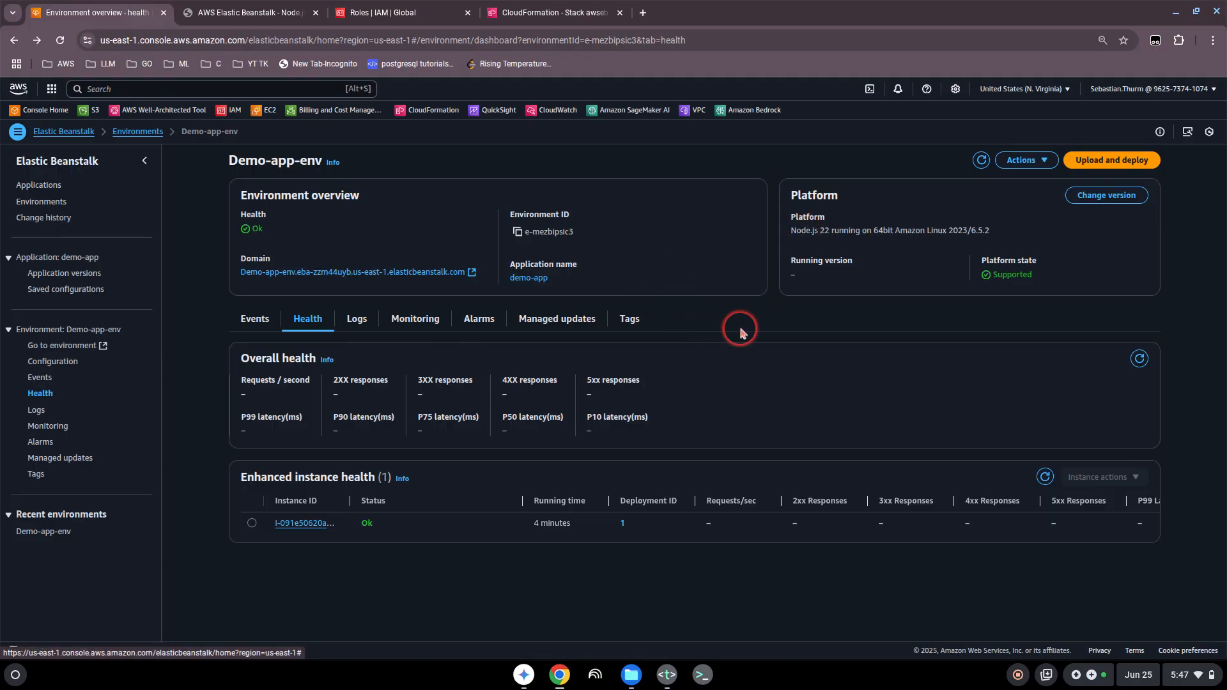
click(1018, 161)
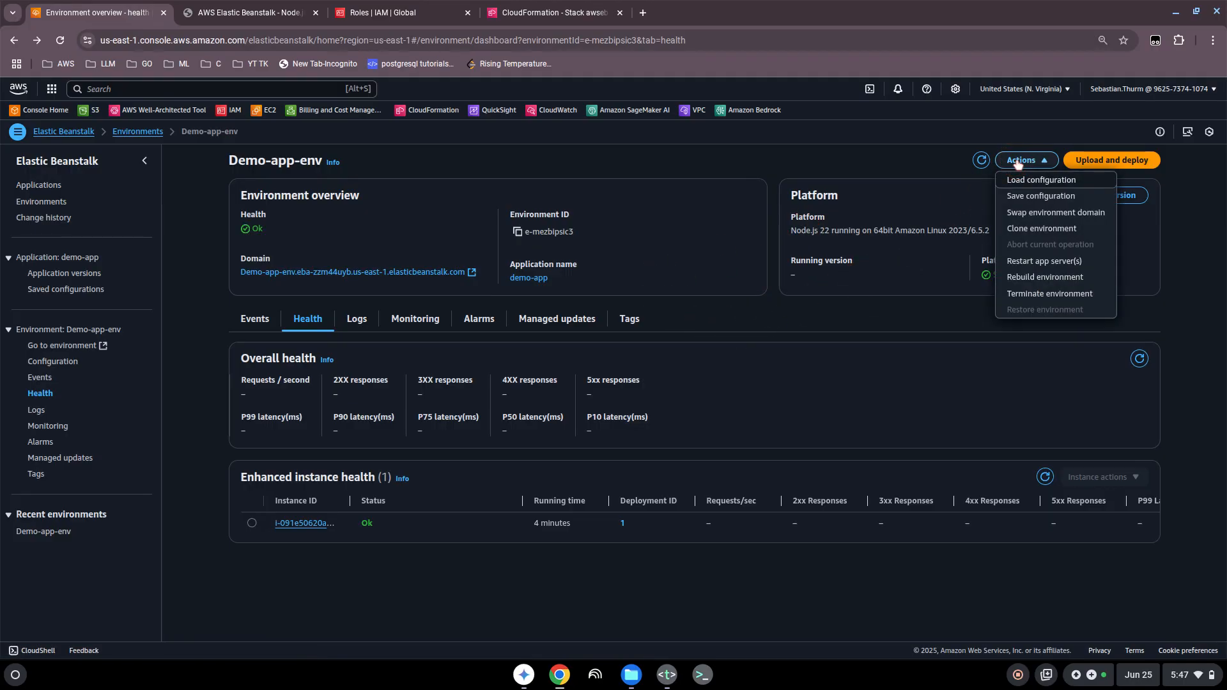
click(1066, 294)
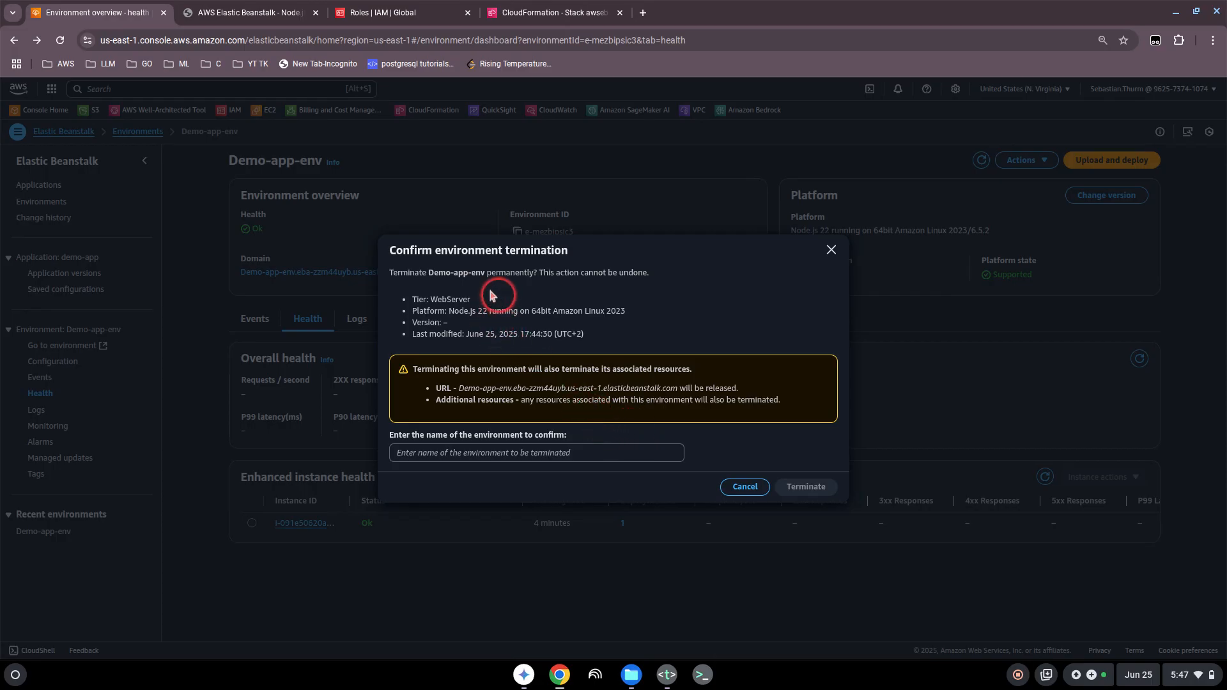
drag(430, 272, 485, 273)
key(ctrl+c)
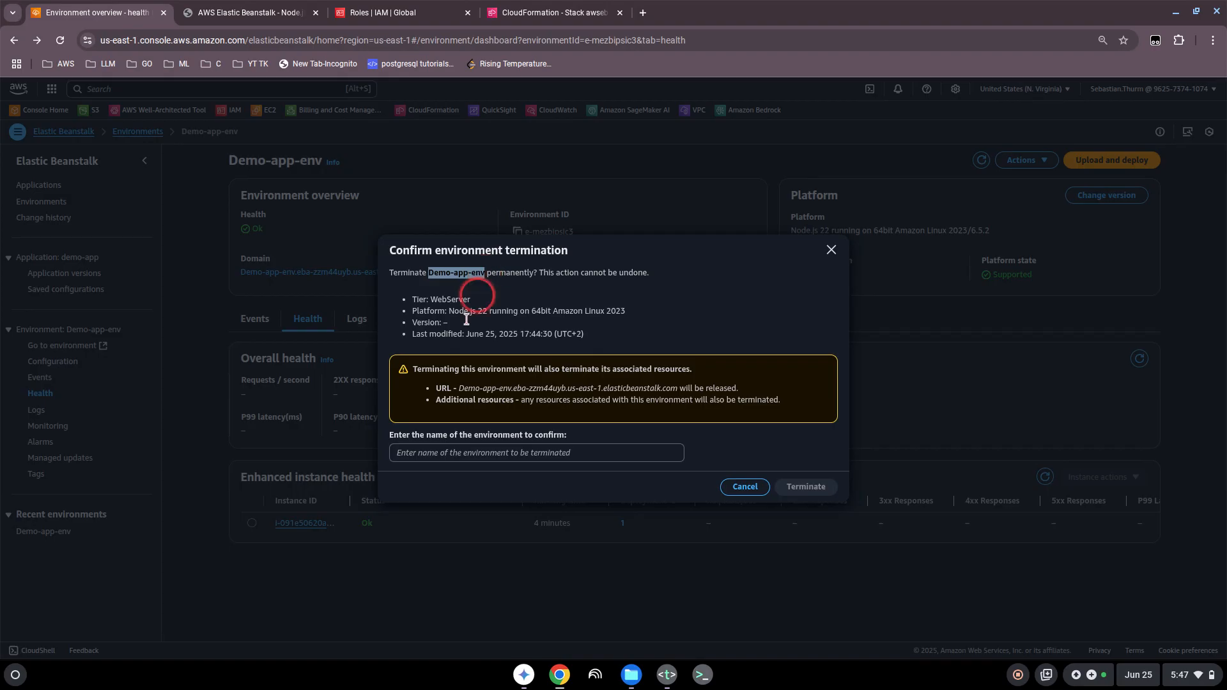
click(446, 453)
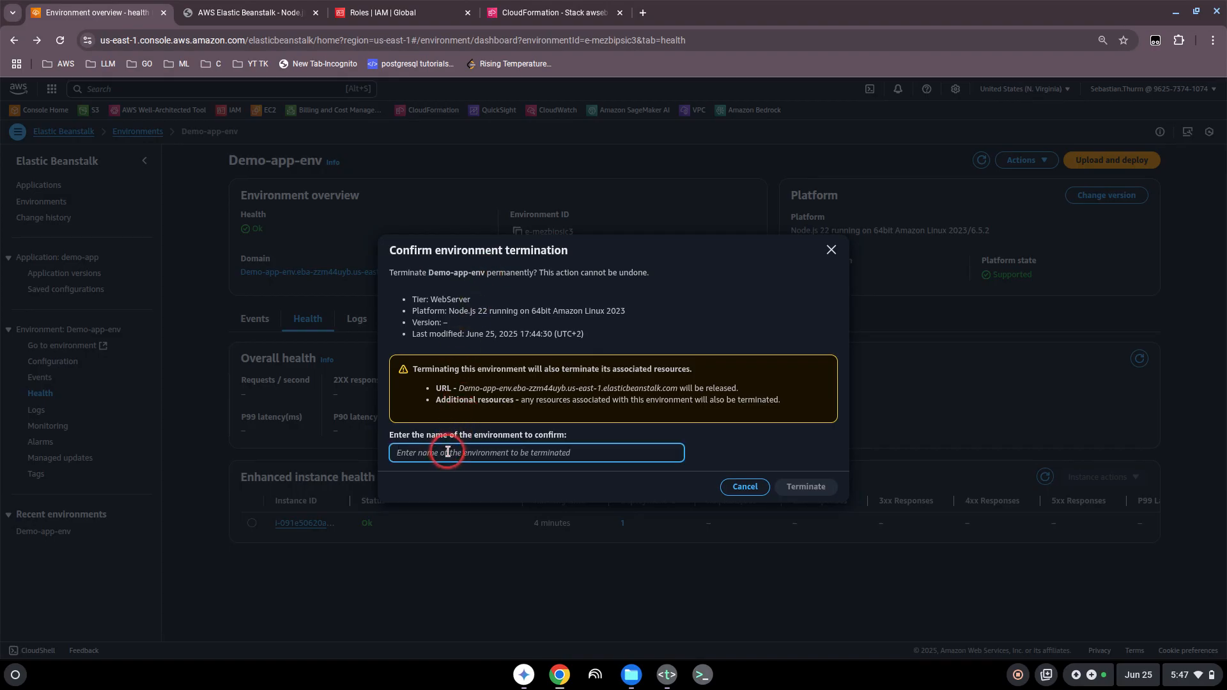
key(ctrl+v)
click(806, 488)
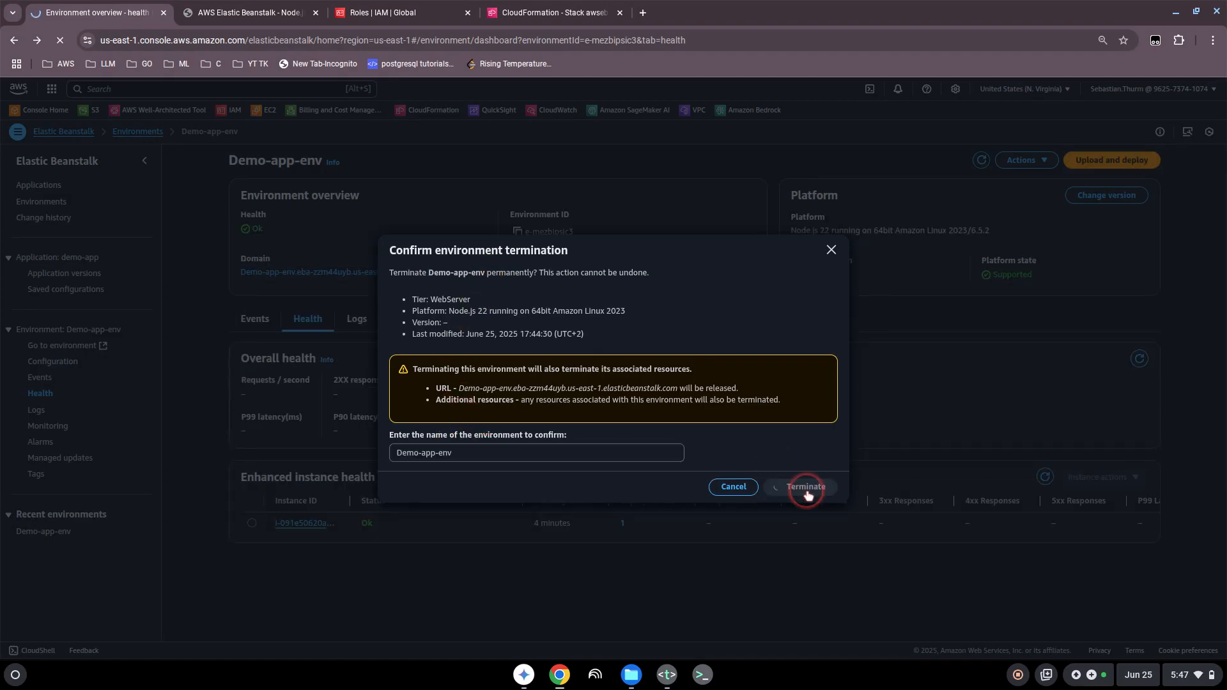